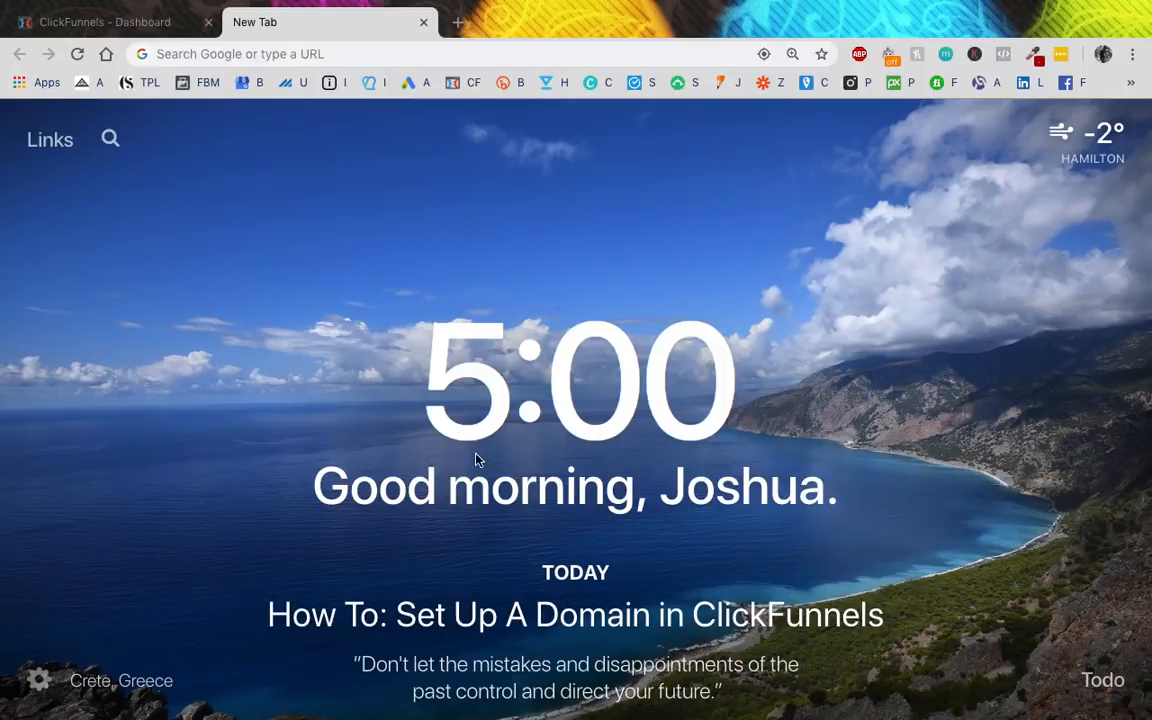
Step: Close the new tab and open the Domains page of the ClickFunnels account settings
mouse_move(437, 554)
mouse_move(411, 650)
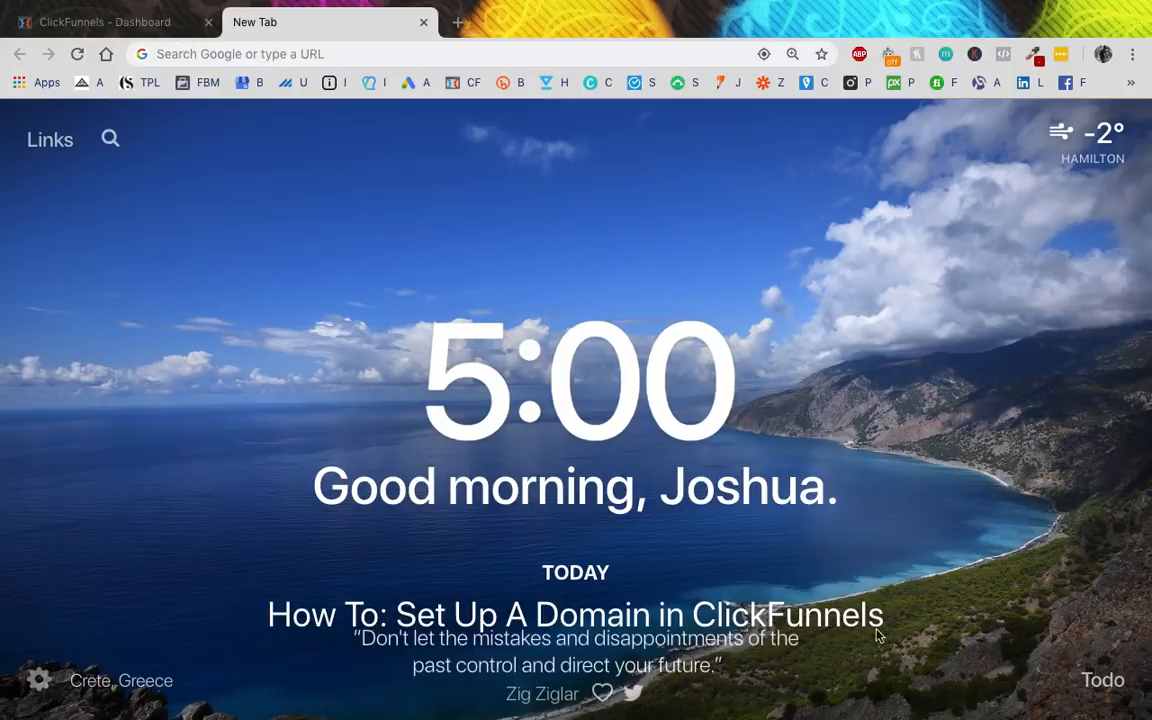
left_click(423, 22)
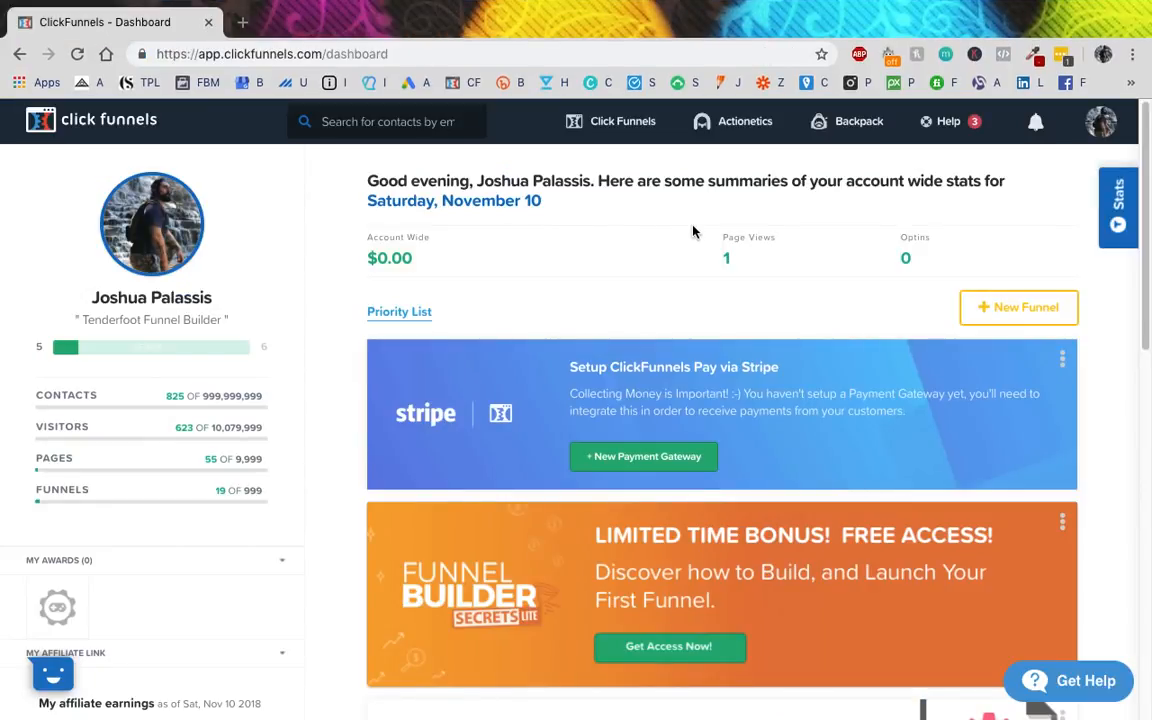
mouse_move(1100, 128)
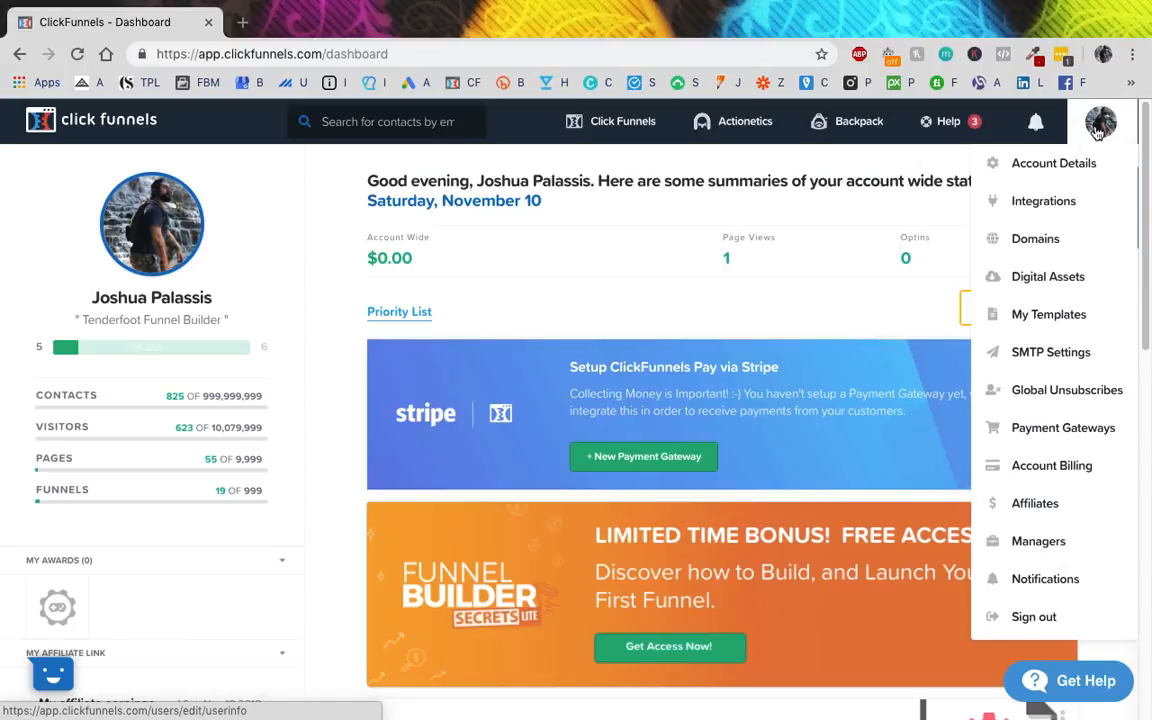
left_click(1058, 242)
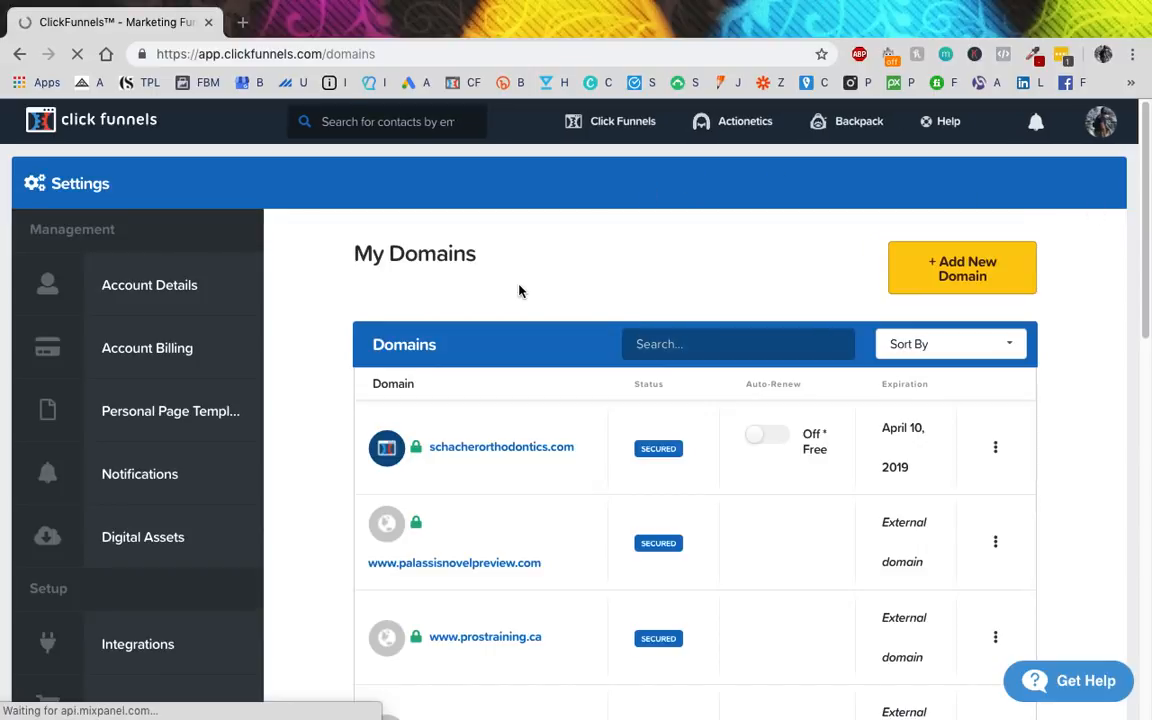
Step: Look through the My Domains list and start adding a new domain
scroll(519, 291, "down", 3)
scroll(519, 291, "down", 6)
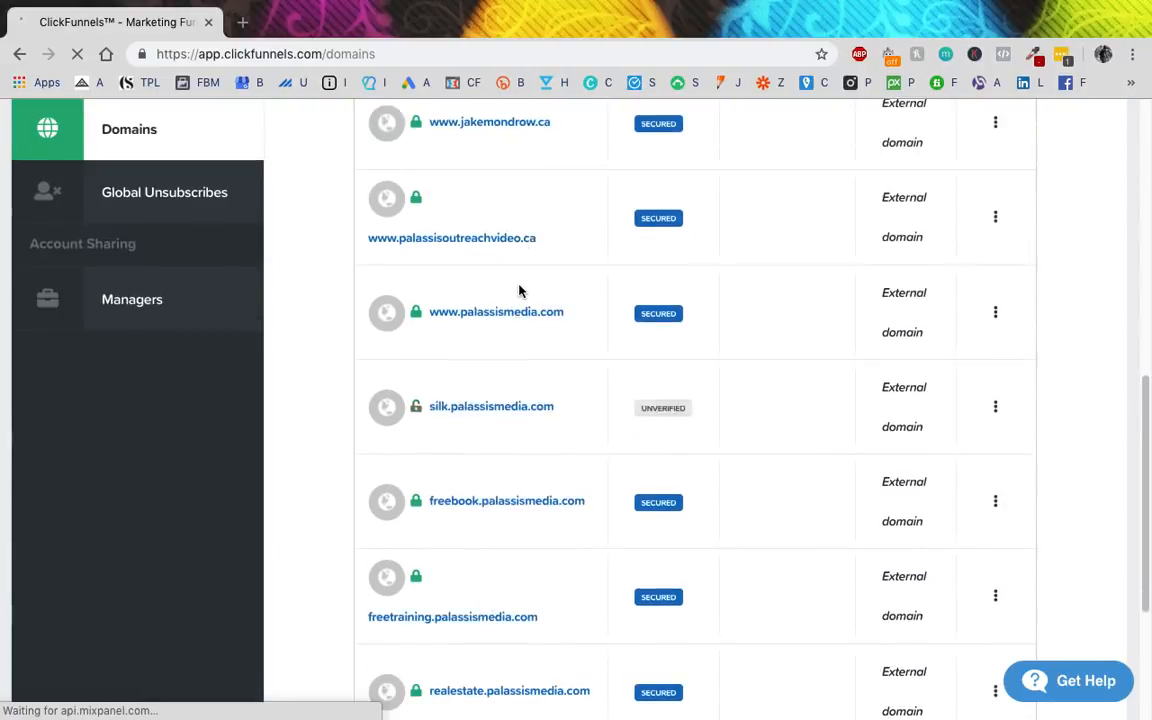
scroll(519, 291, "up", 9)
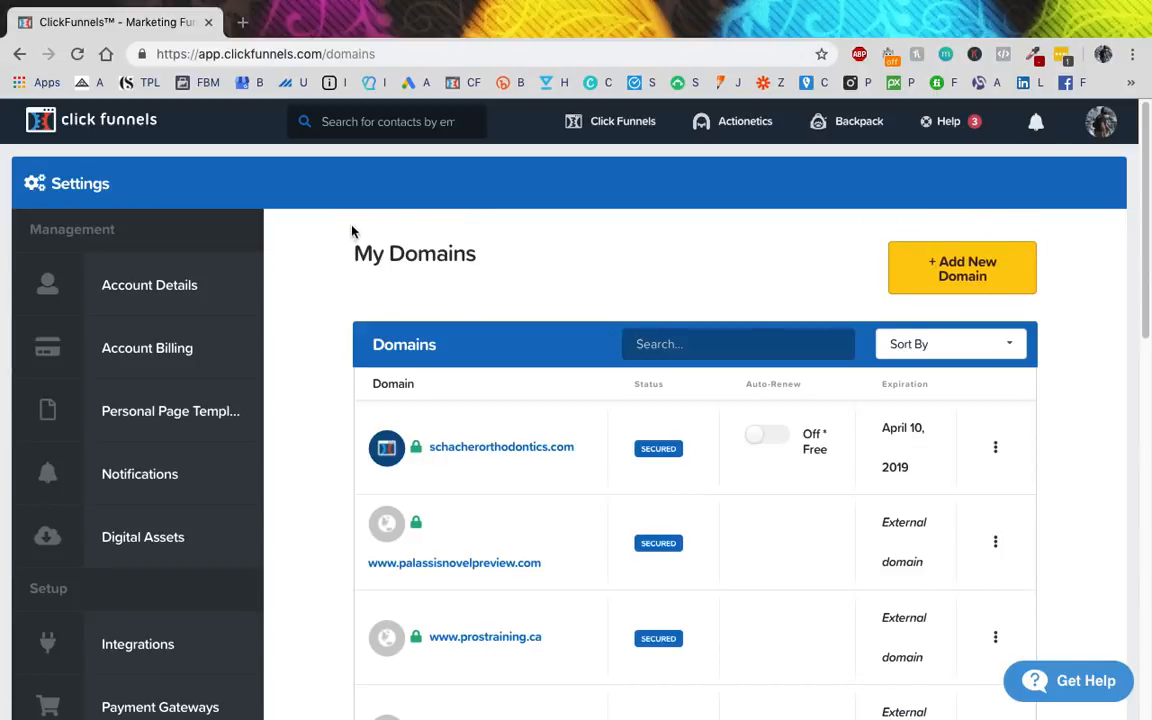
scroll(323, 276, "down", 2)
scroll(309, 305, "up", 2)
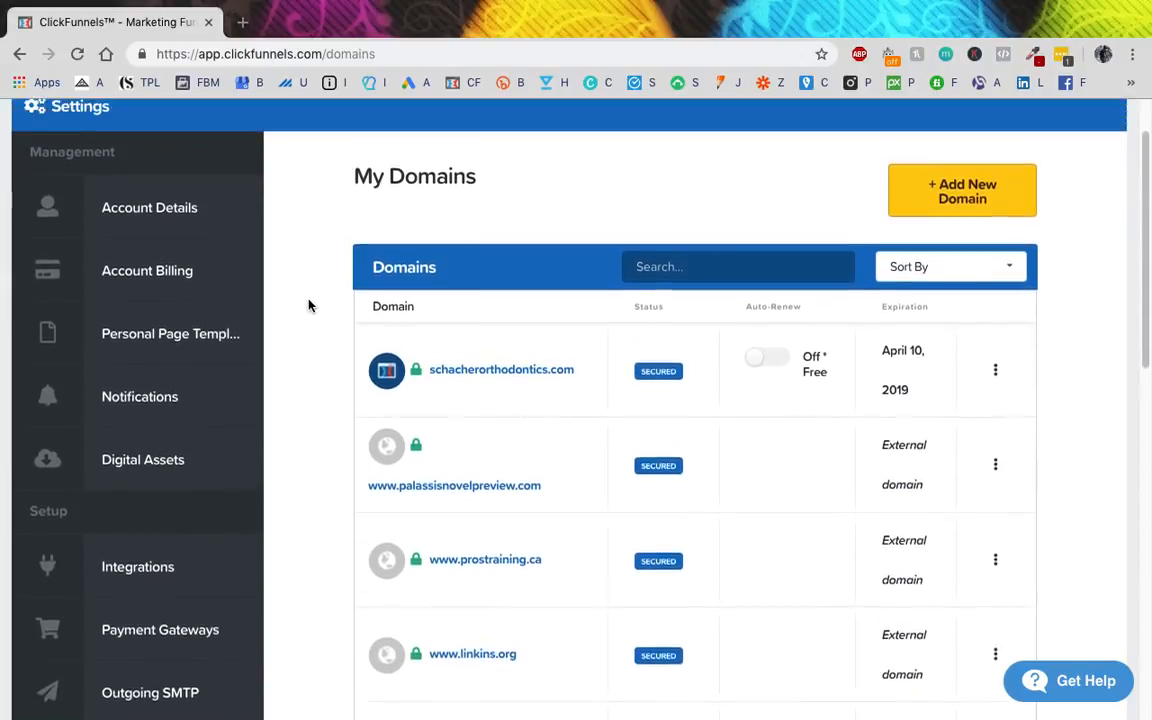
left_click(969, 268)
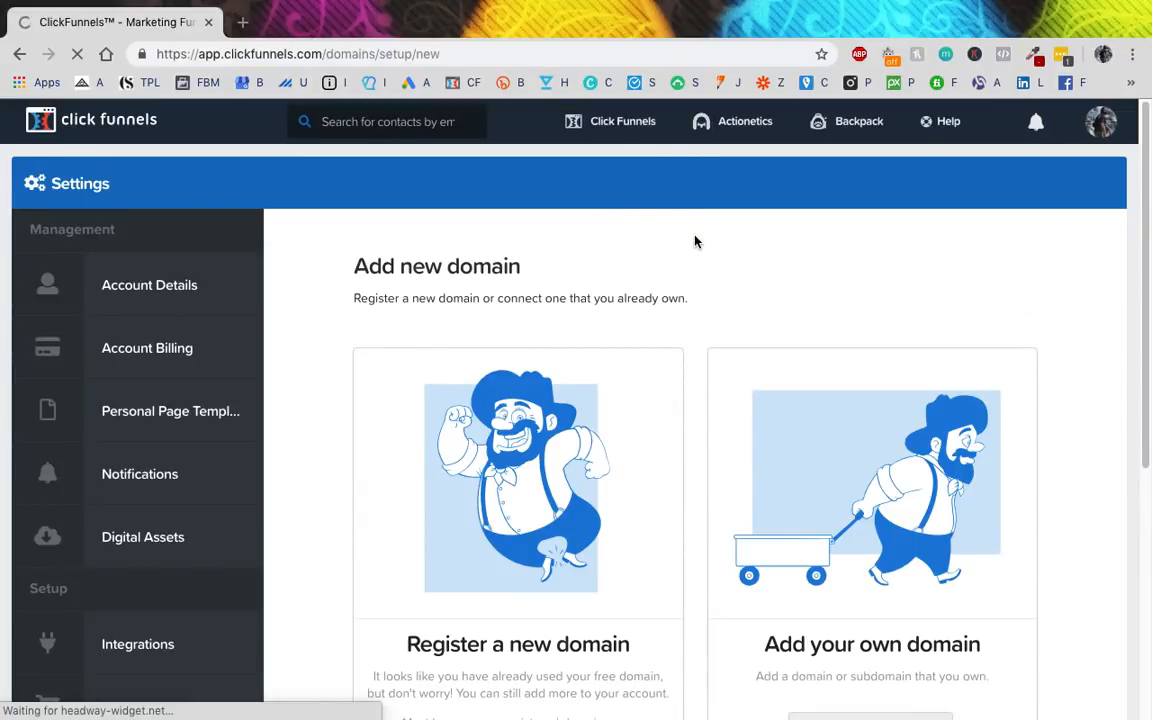
Step: Choose to use an existing domain and go to the domain name entry
scroll(702, 309, "down", 1)
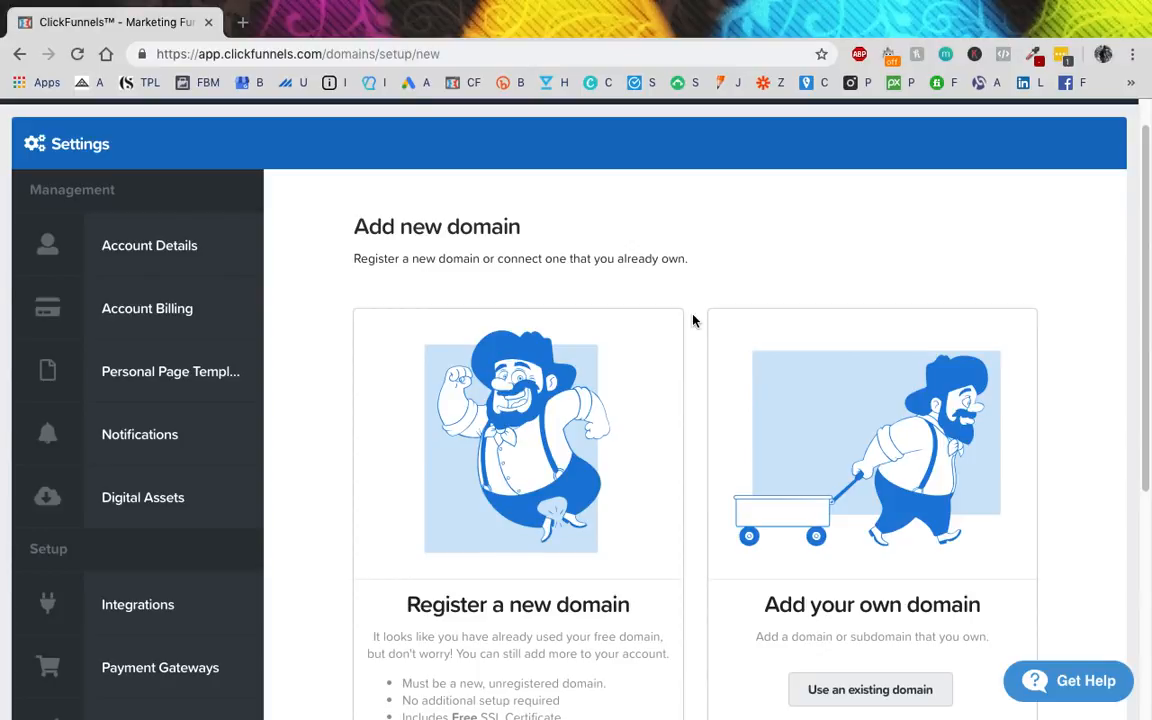
scroll(695, 320, "down", 1)
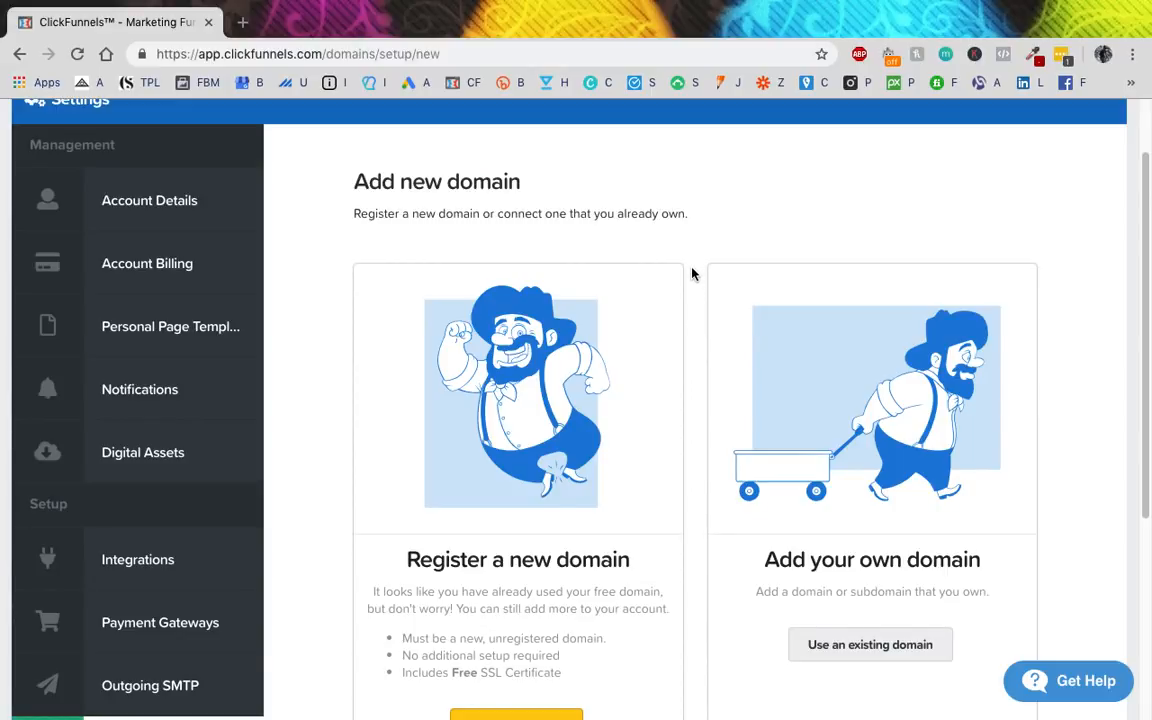
scroll(692, 273, "down", 1)
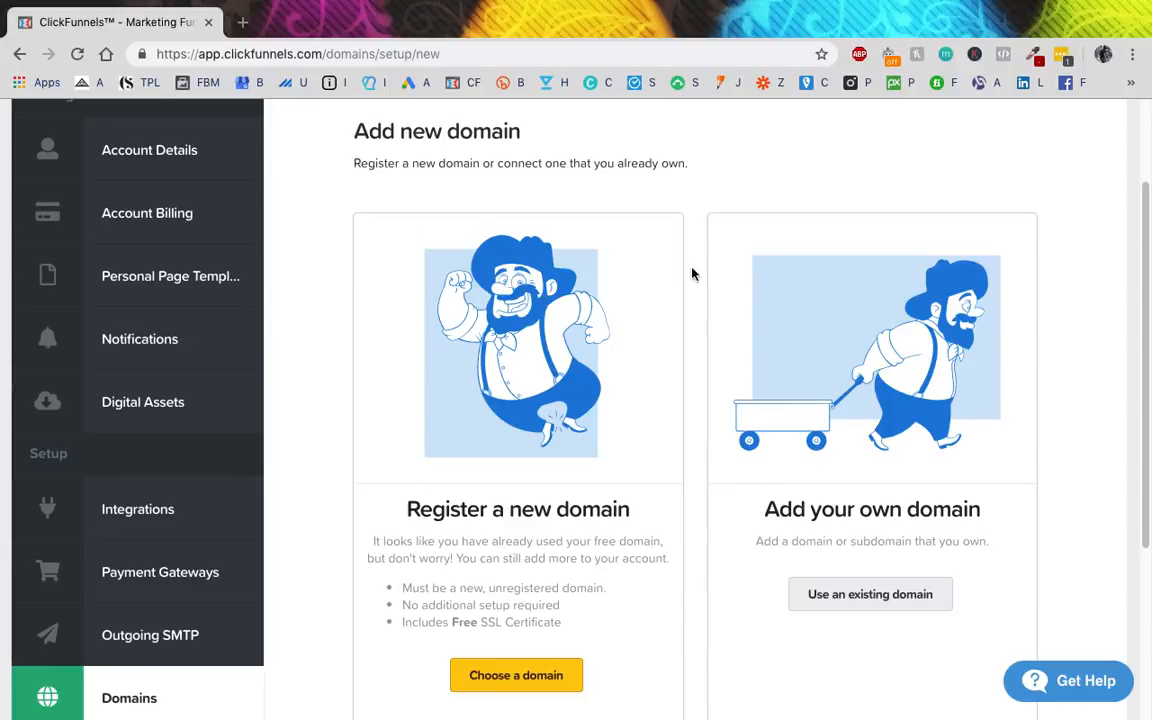
left_click(857, 597)
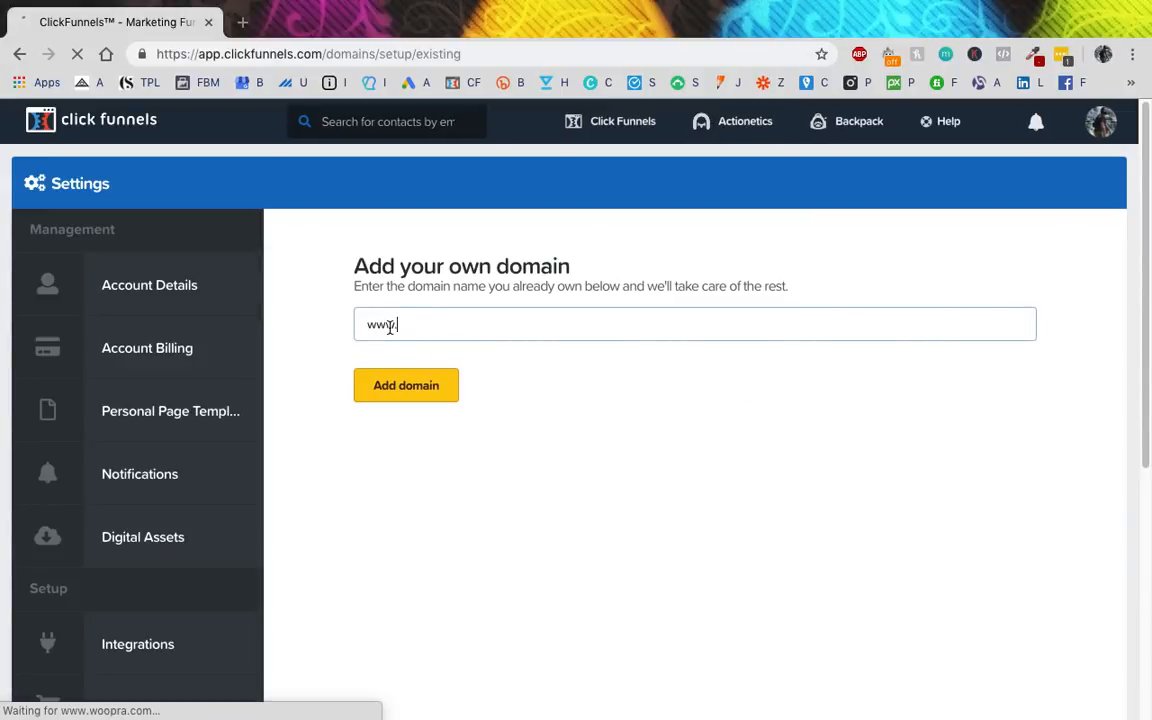
left_click(514, 335)
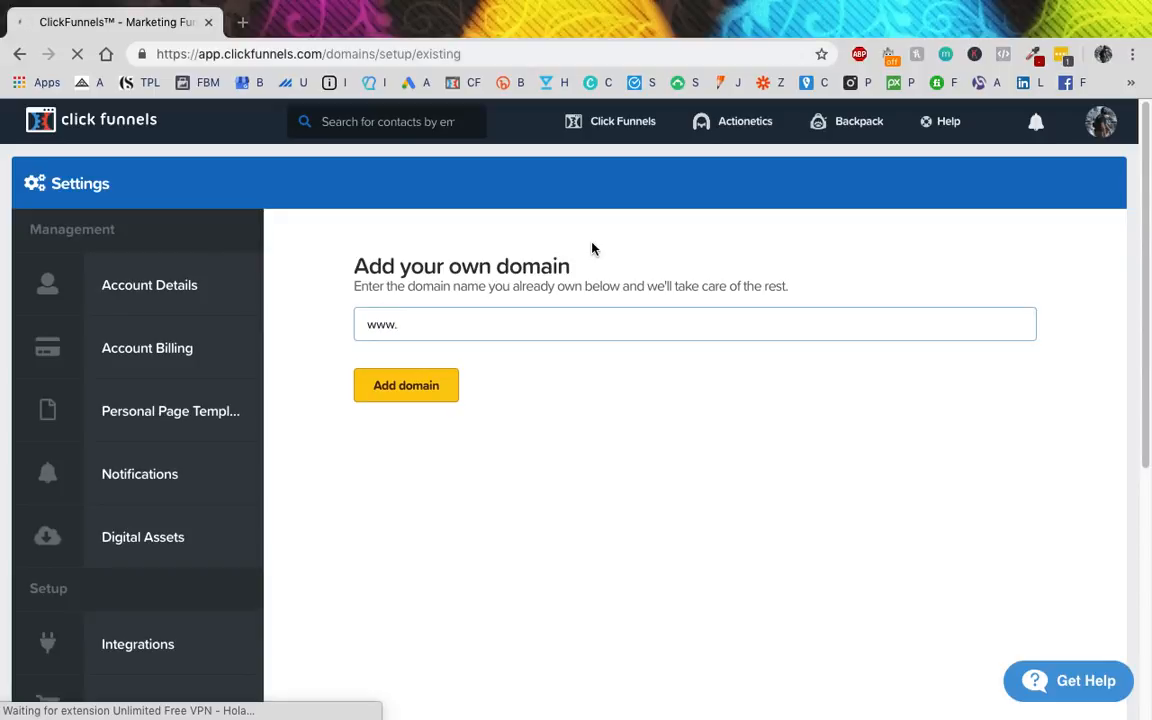
Step: Search Google for "go daddy" in a new tab and open the official GoDaddy site
key("ctrl+t")
type("go")
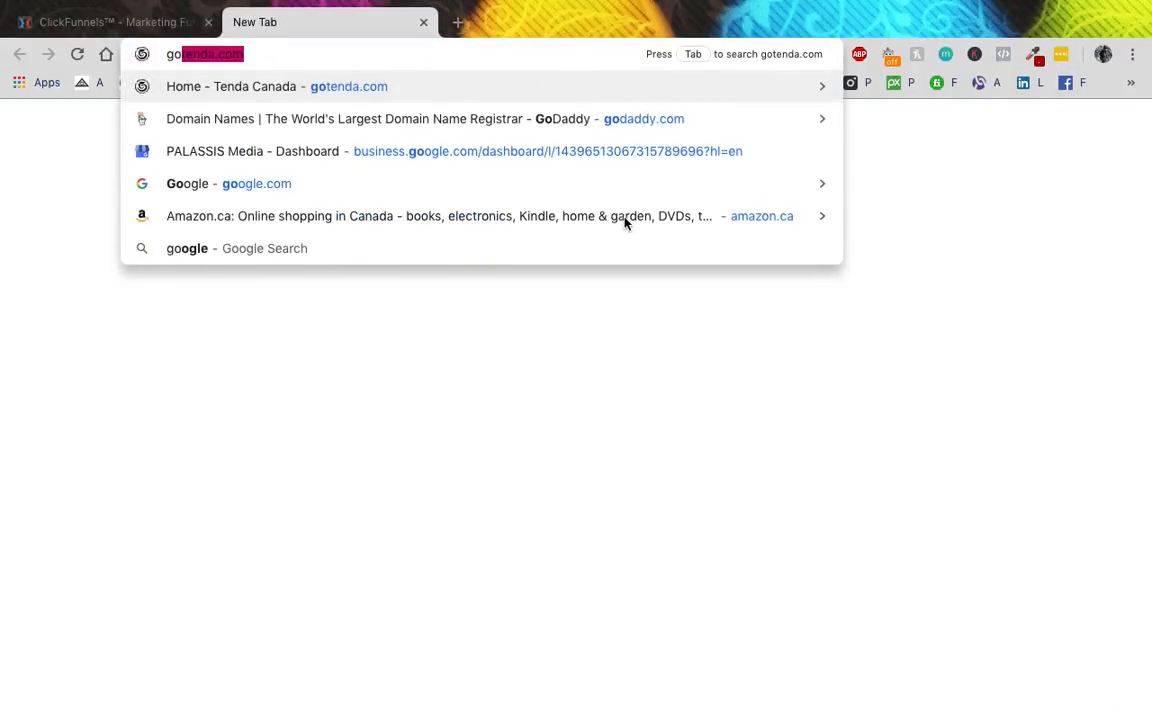
type(" daddy")
key("Return")
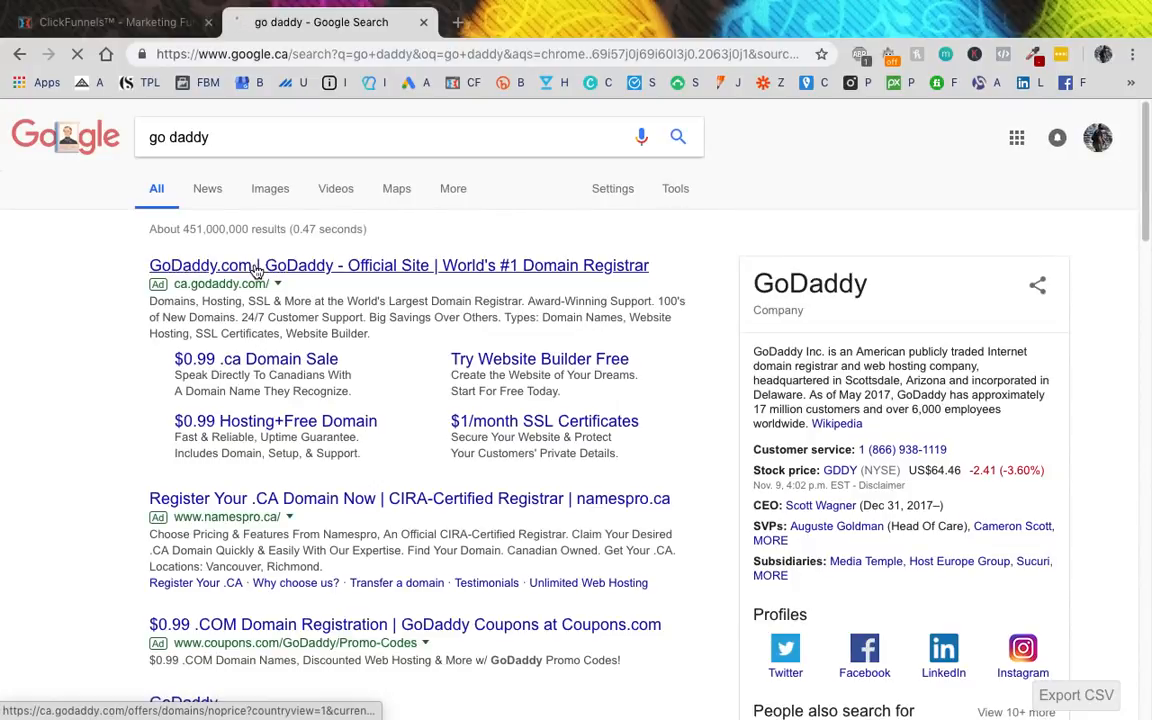
left_click(504, 268)
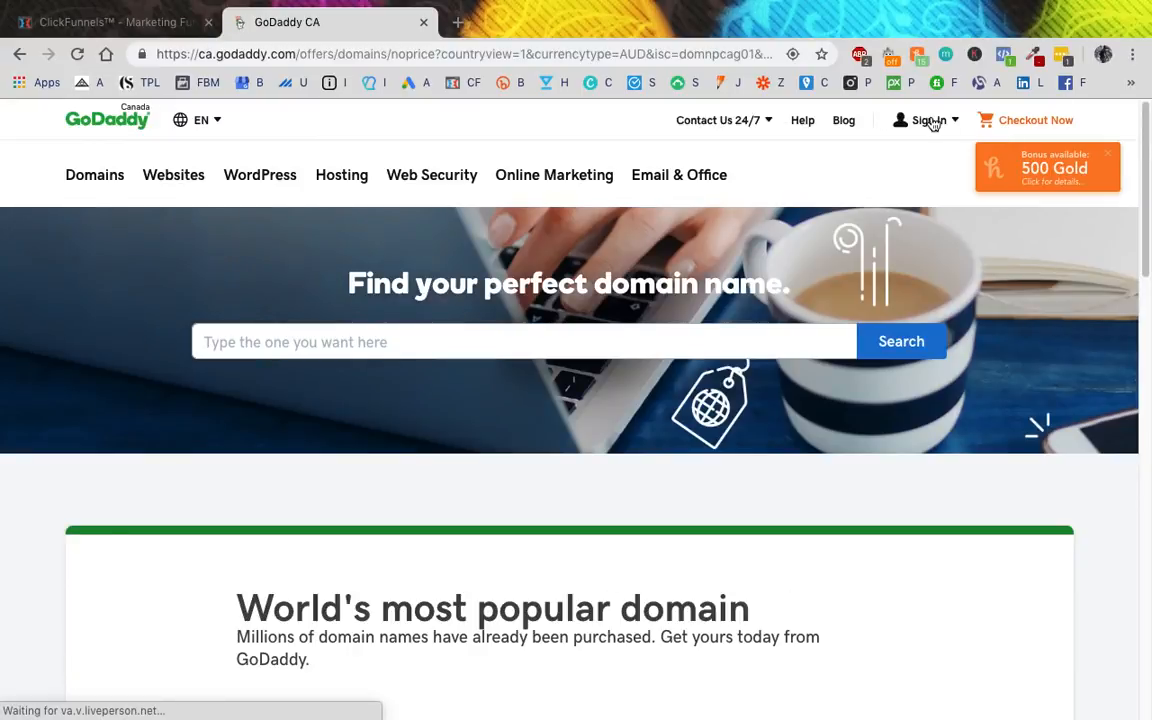
Step: Sign in to the GoDaddy account with the saved credentials and locate jakemondrow.ca among the owned domains
left_click(930, 121)
left_click(797, 301)
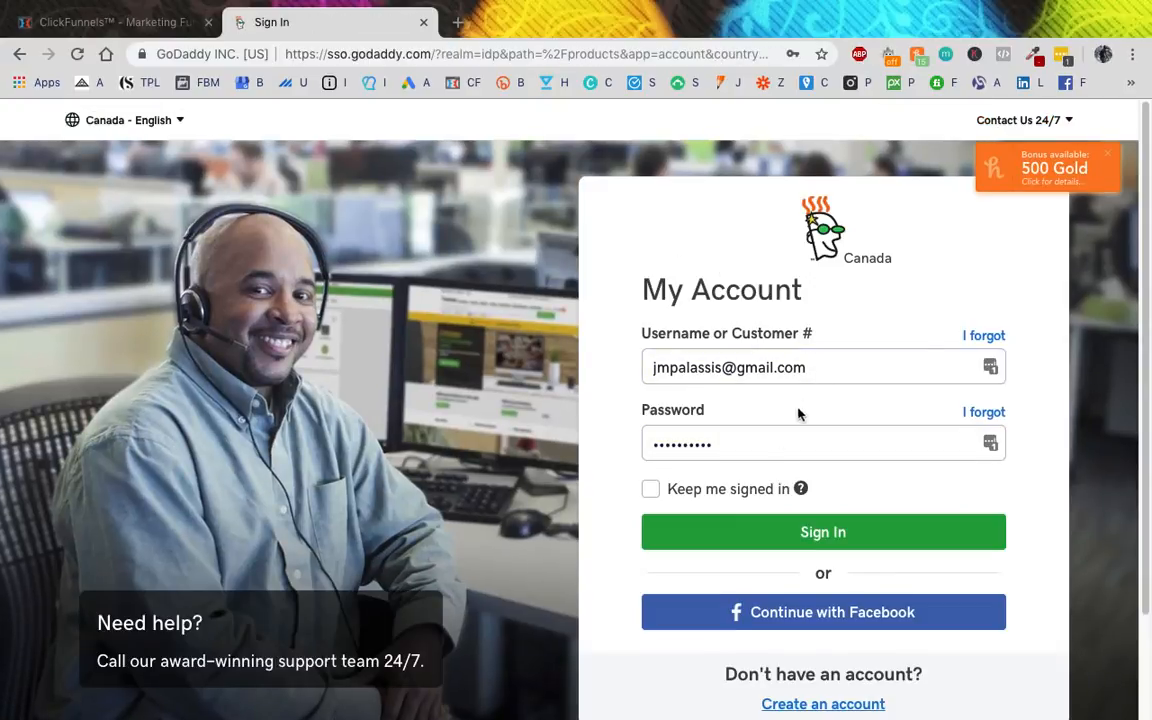
left_click(773, 531)
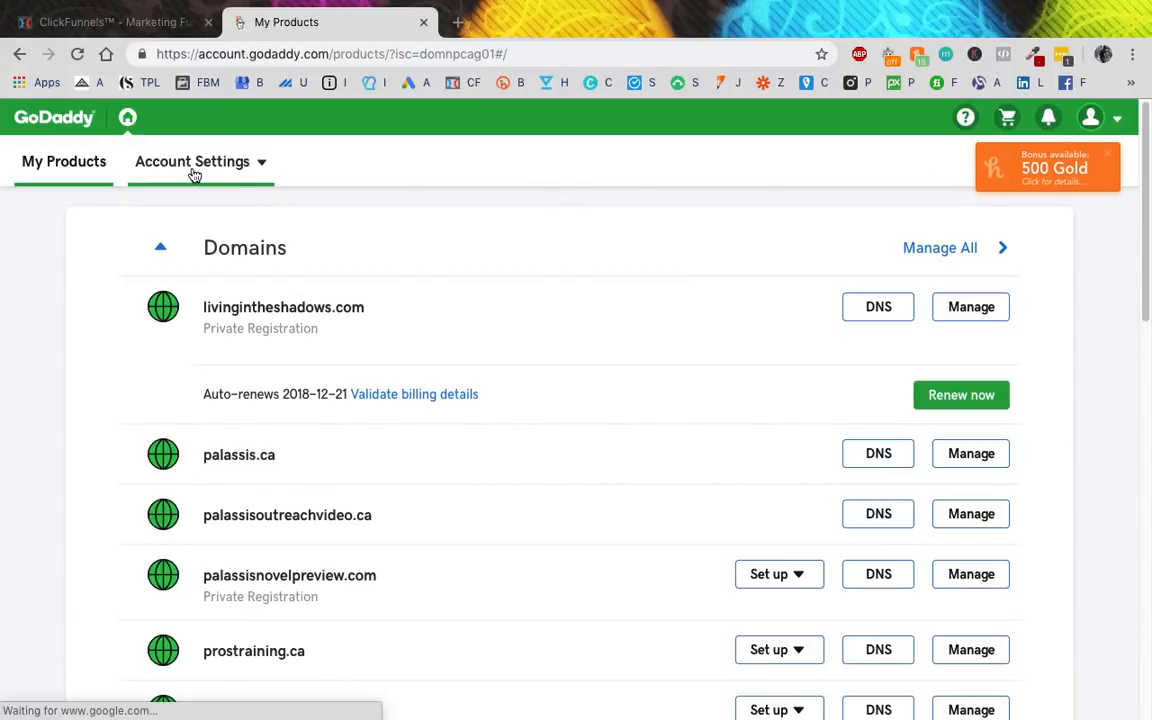
scroll(250, 270, "down", 3)
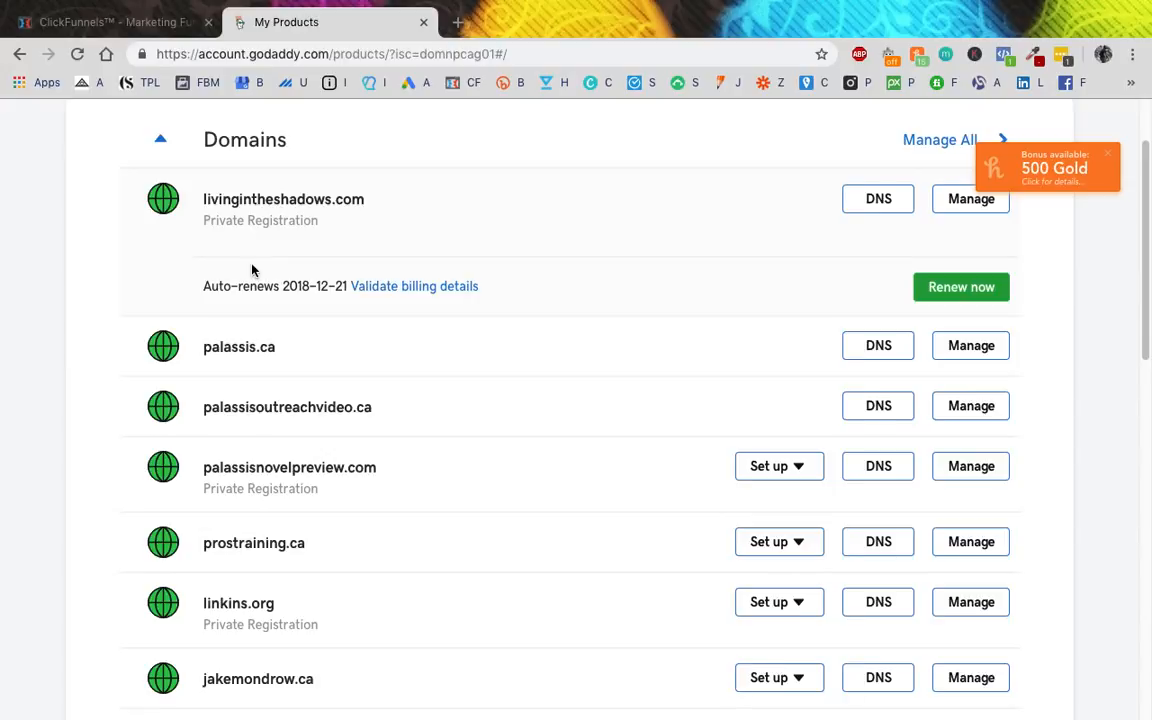
scroll(283, 292, "down", 1)
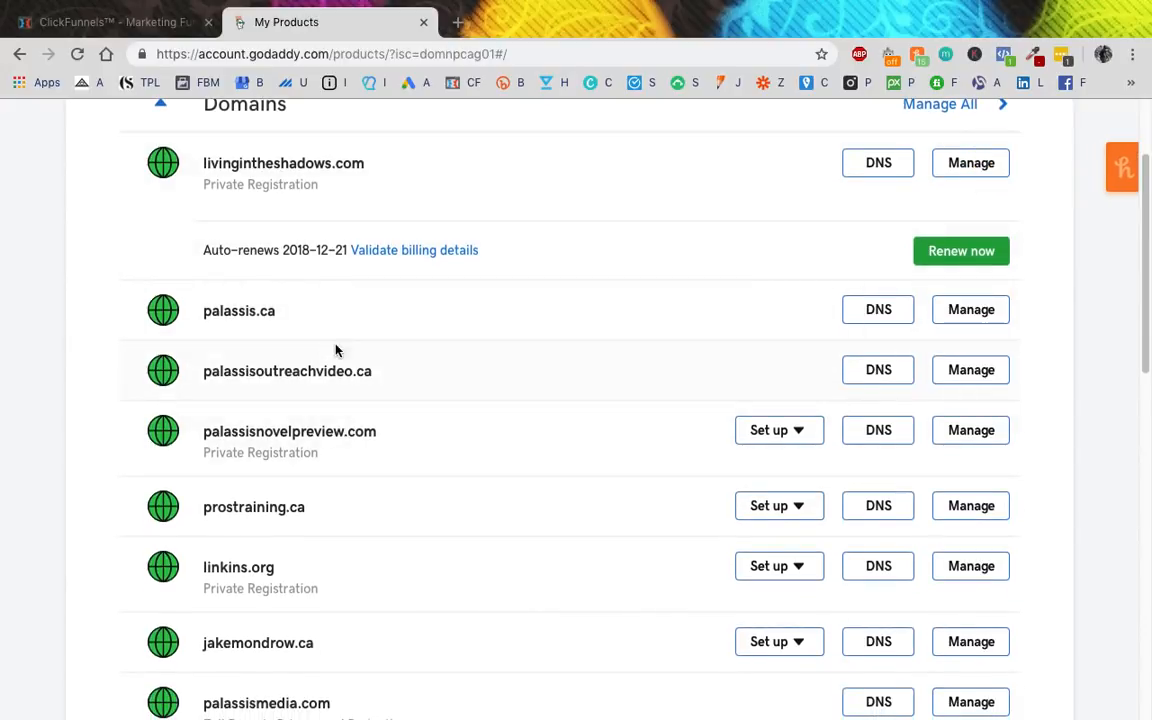
scroll(330, 326, "down", 5)
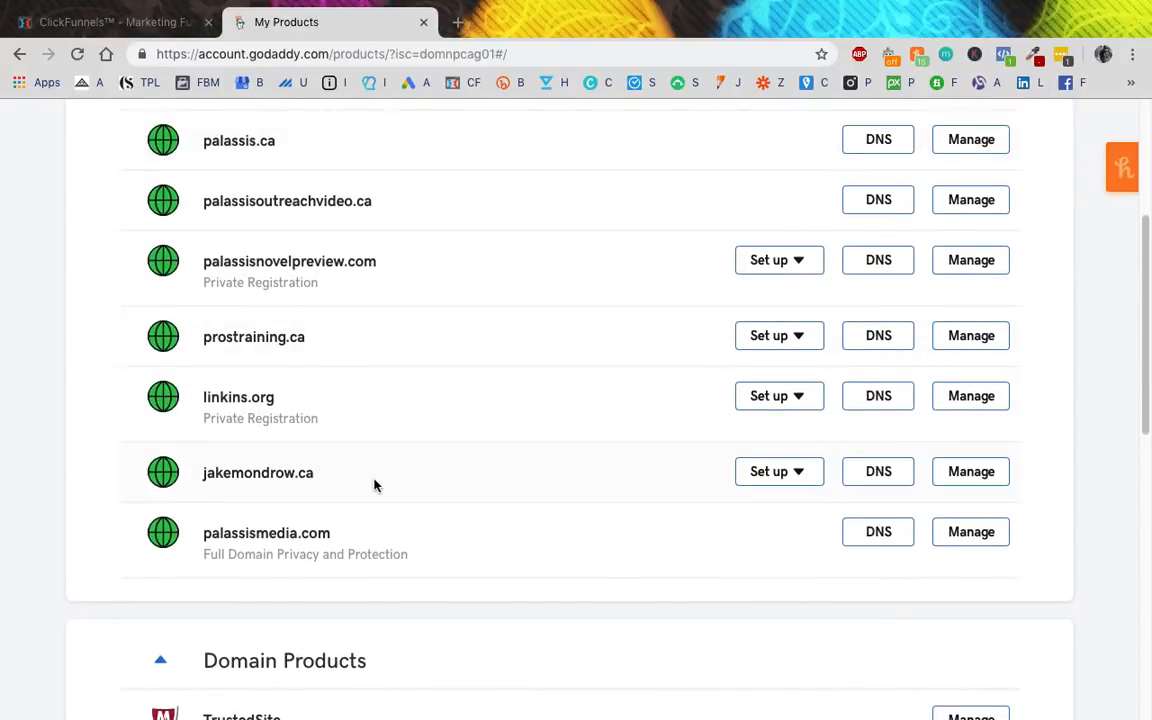
left_click(975, 475)
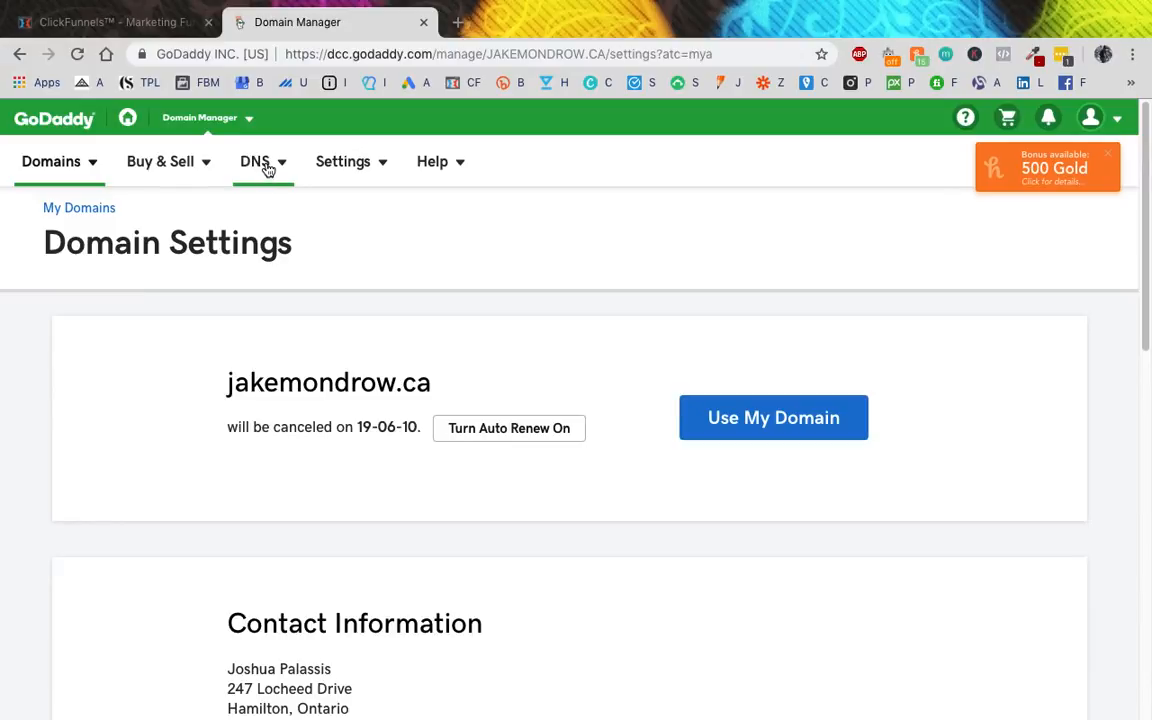
left_click(255, 165)
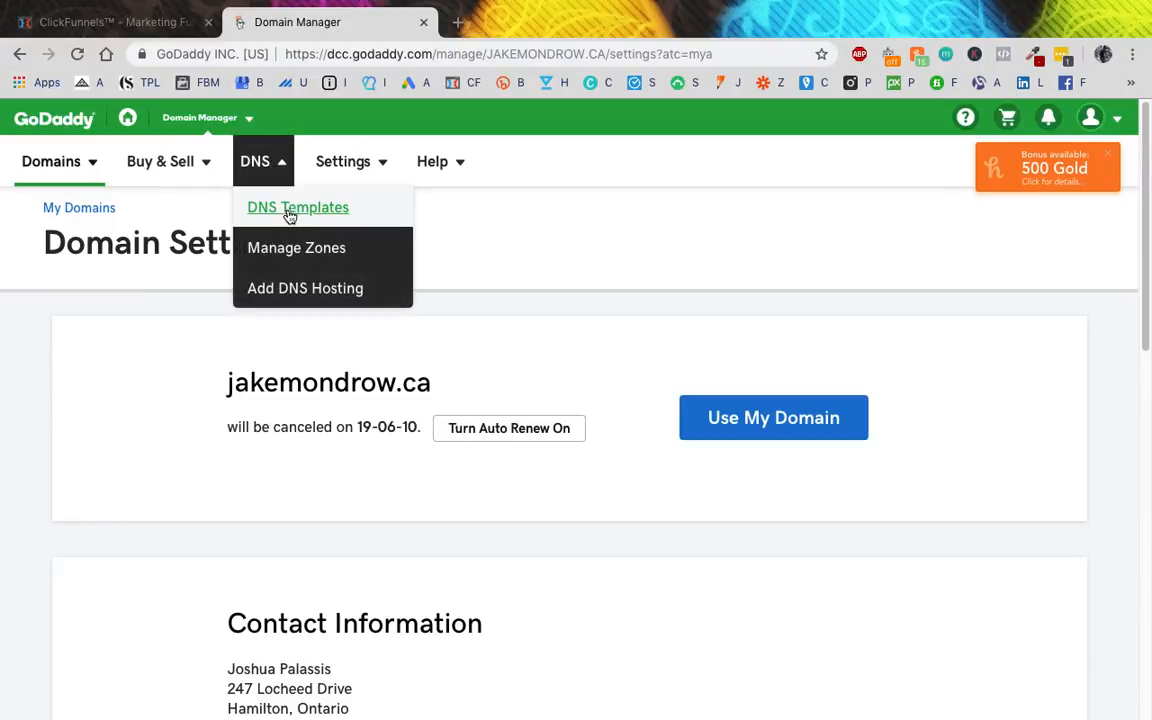
left_click(291, 240)
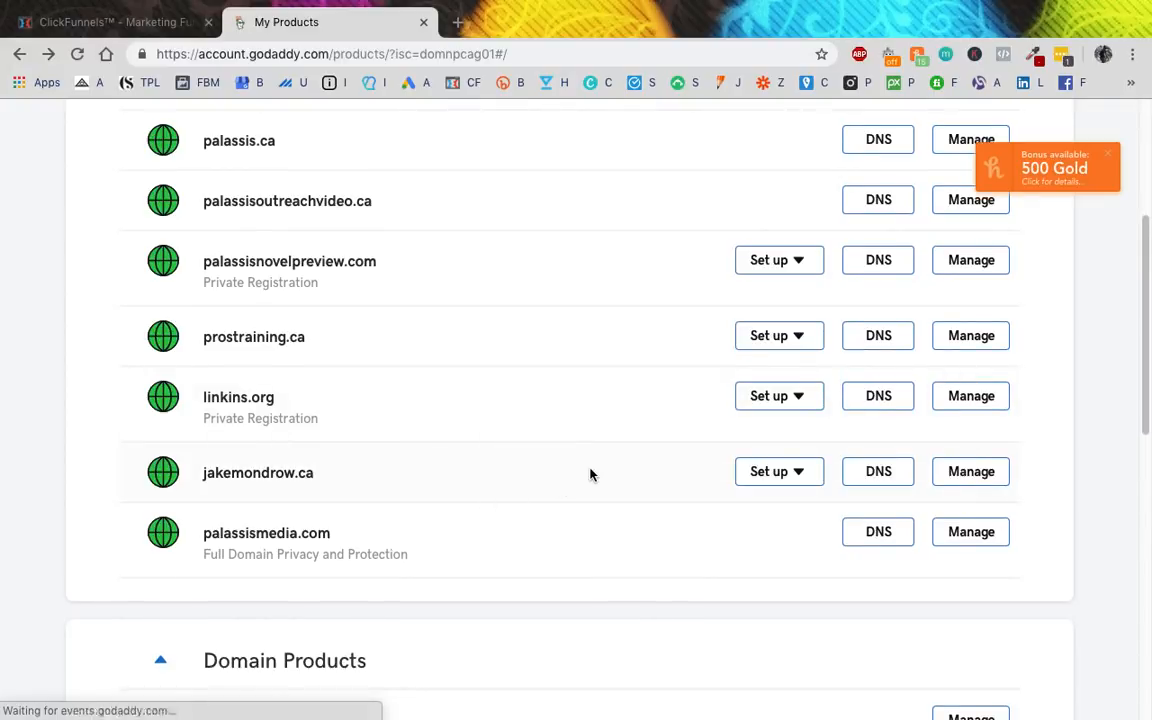
Step: Open the DNS records of jakemondrow.ca and review its CNAME entries
left_click(893, 476)
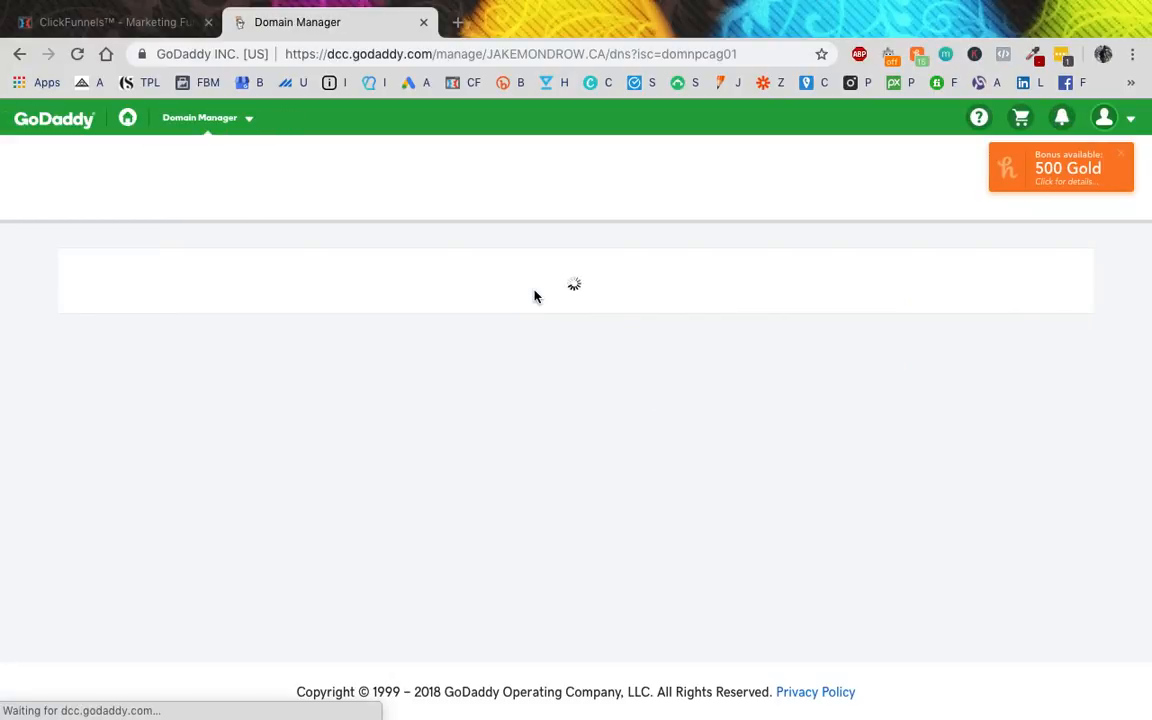
scroll(534, 296, "down", 3)
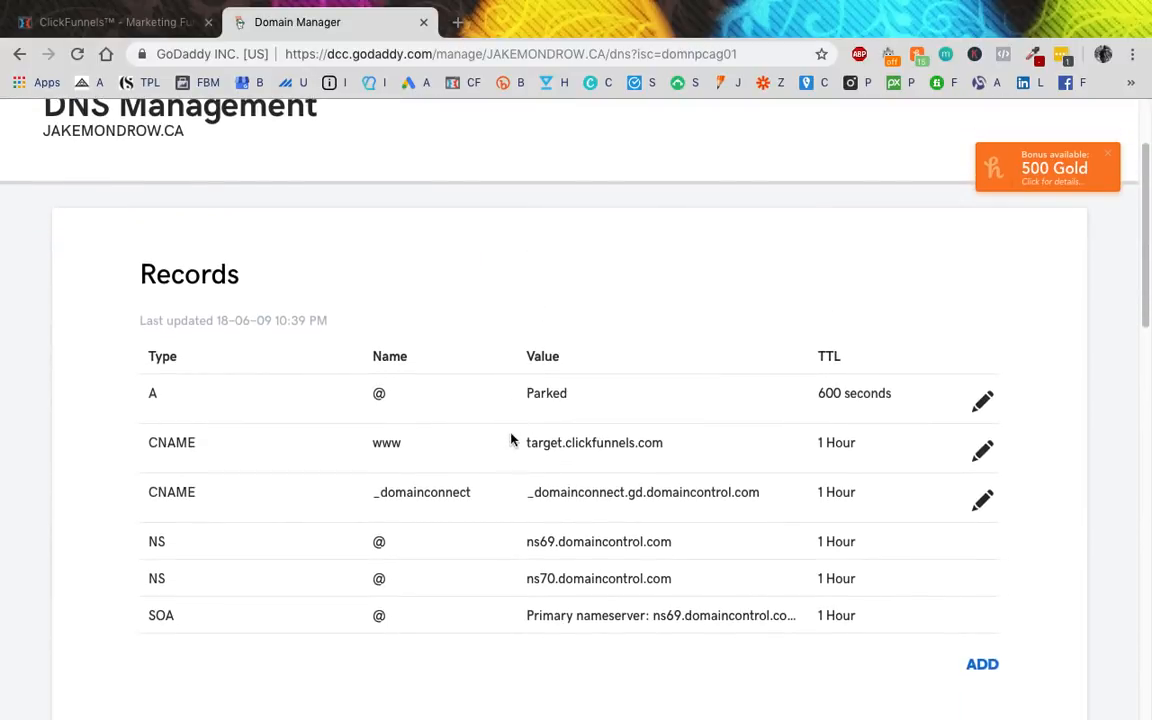
left_click_drag(141, 492, 619, 492)
left_click(603, 532)
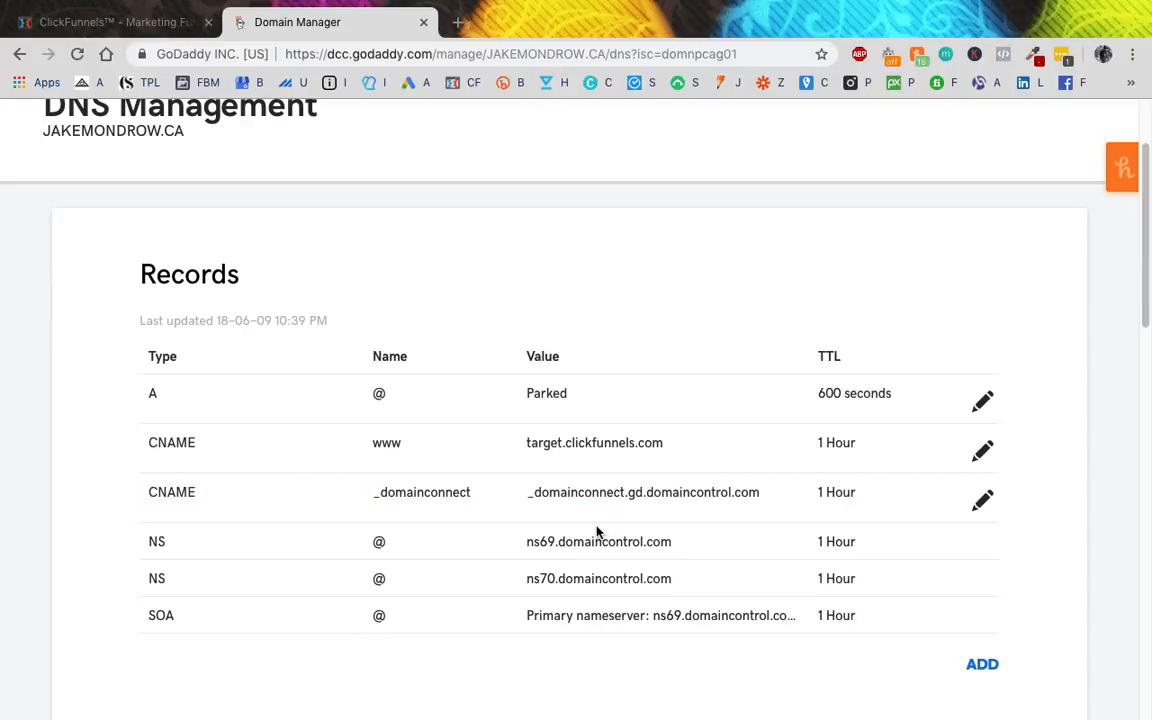
Step: Examine the www CNAME record's host, Points to and TTL settings, and close it without saving
left_click_drag(148, 444, 822, 460)
left_click(858, 461)
scroll(995, 530, "down", 1)
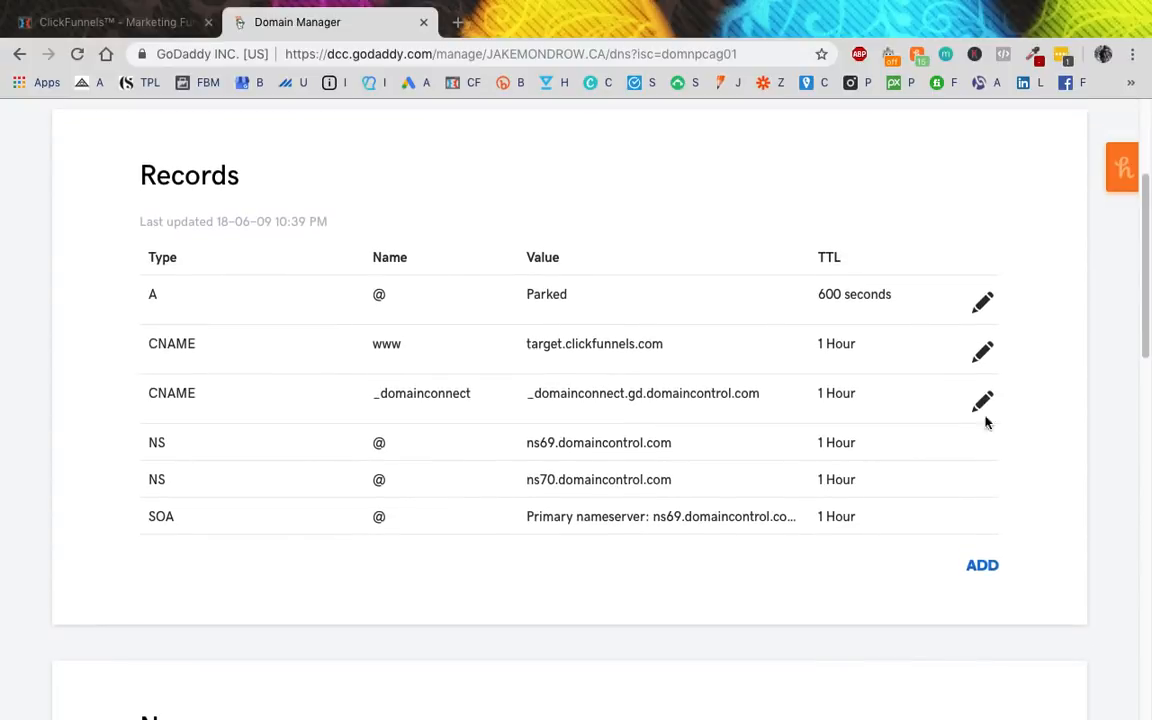
left_click(983, 353)
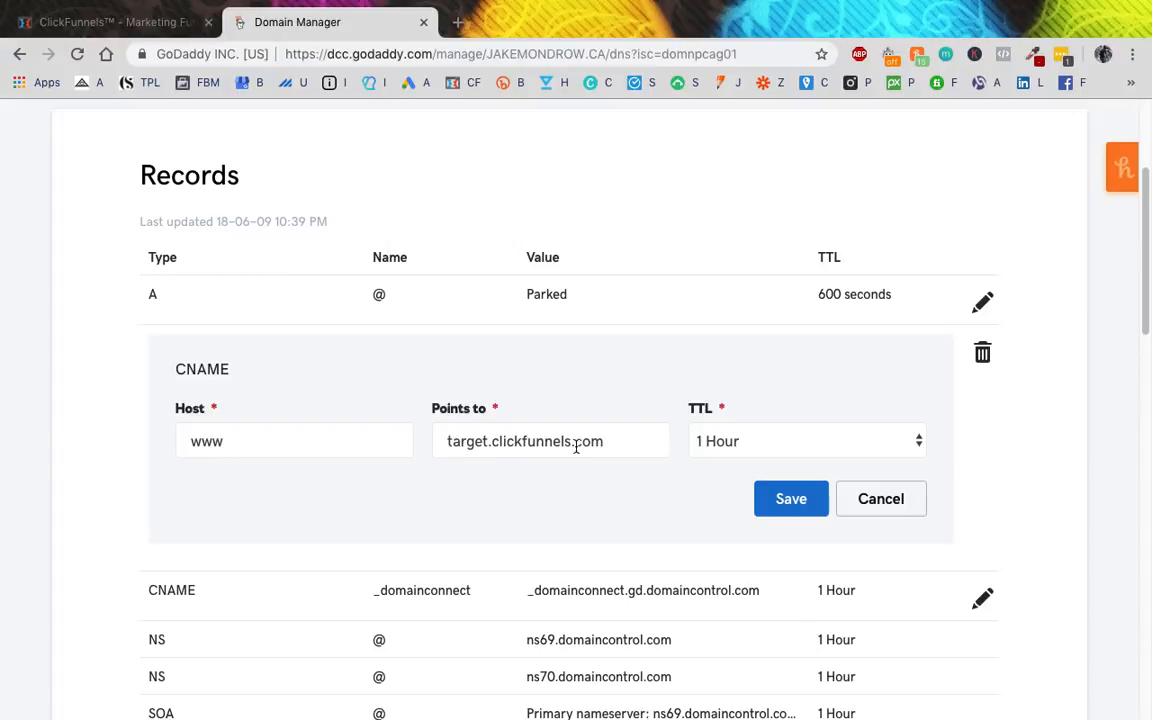
left_click(875, 499)
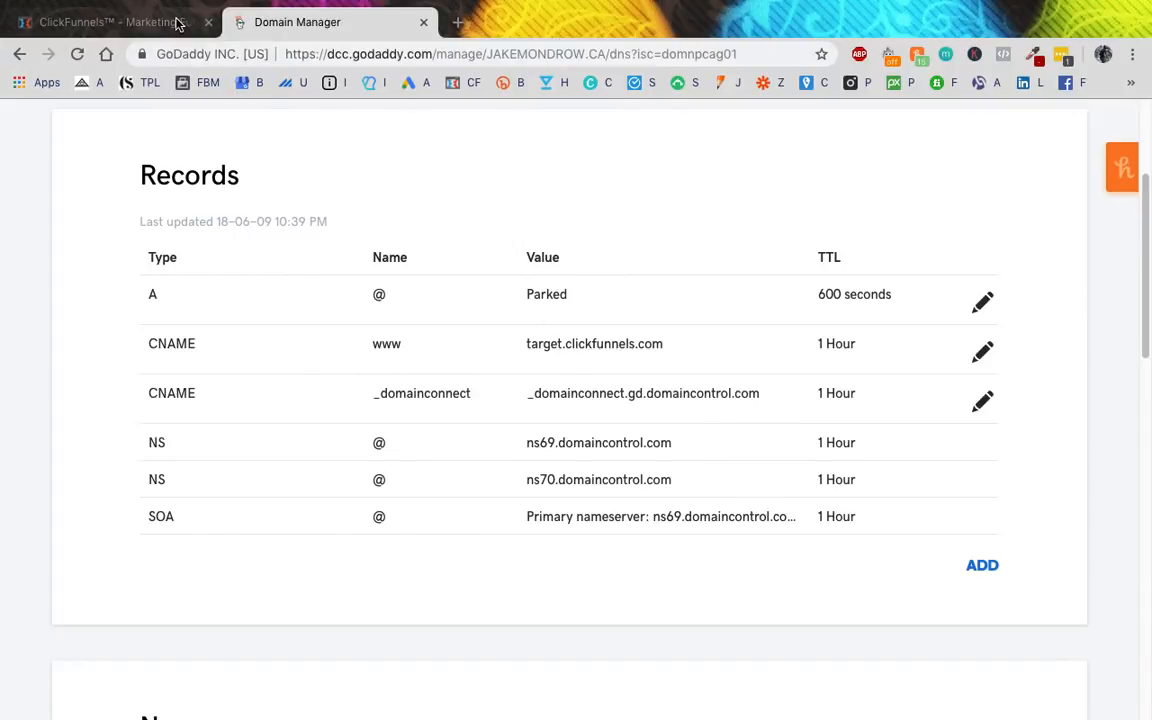
left_click(119, 22)
left_click(404, 322)
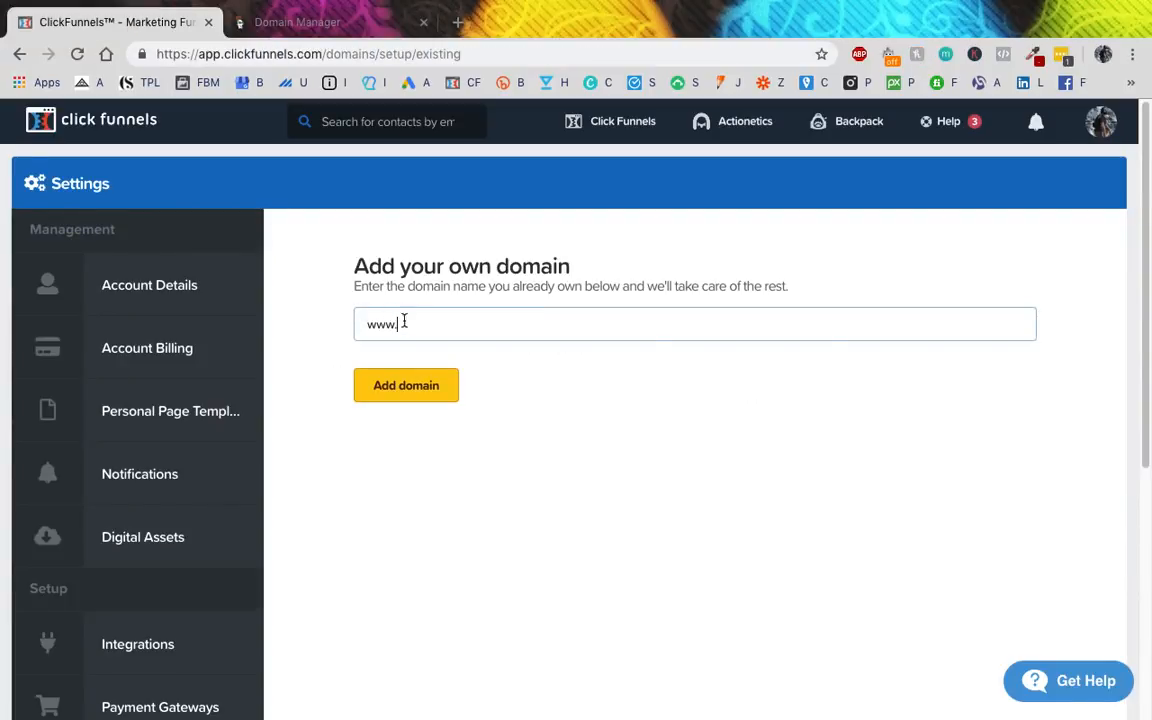
type("asjdfoahfidsohid")
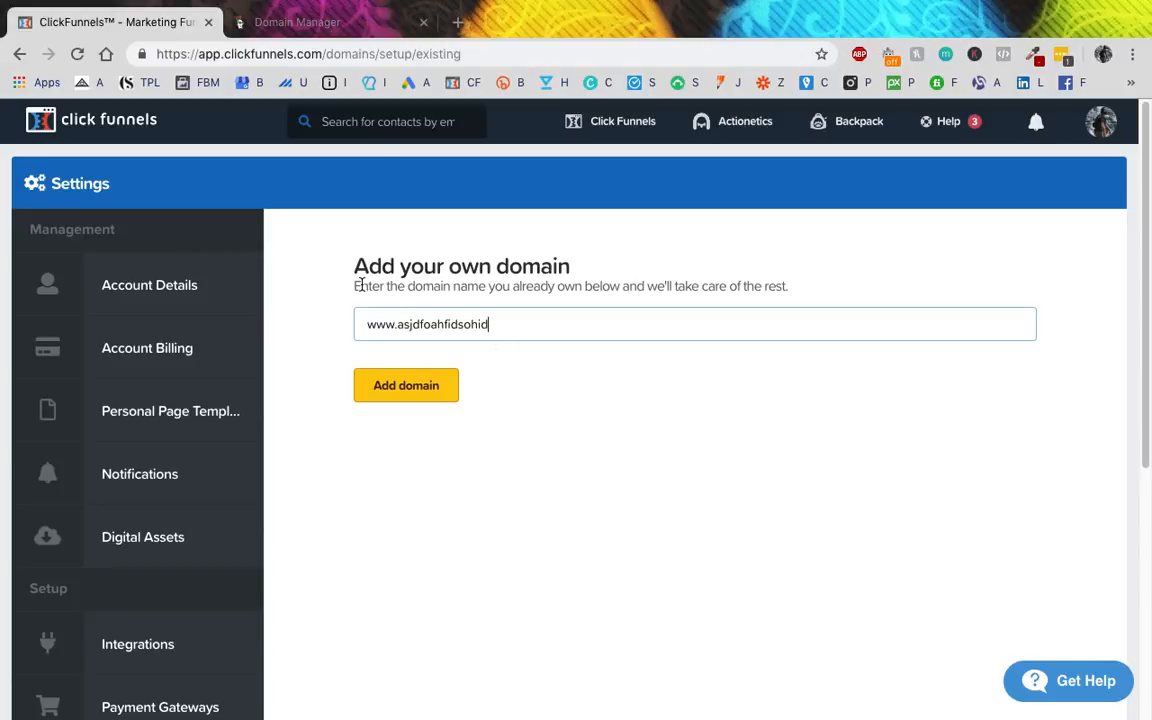
Step: Return to the Add new domain page and close the GoDaddy Domain Manager tab
key("Return")
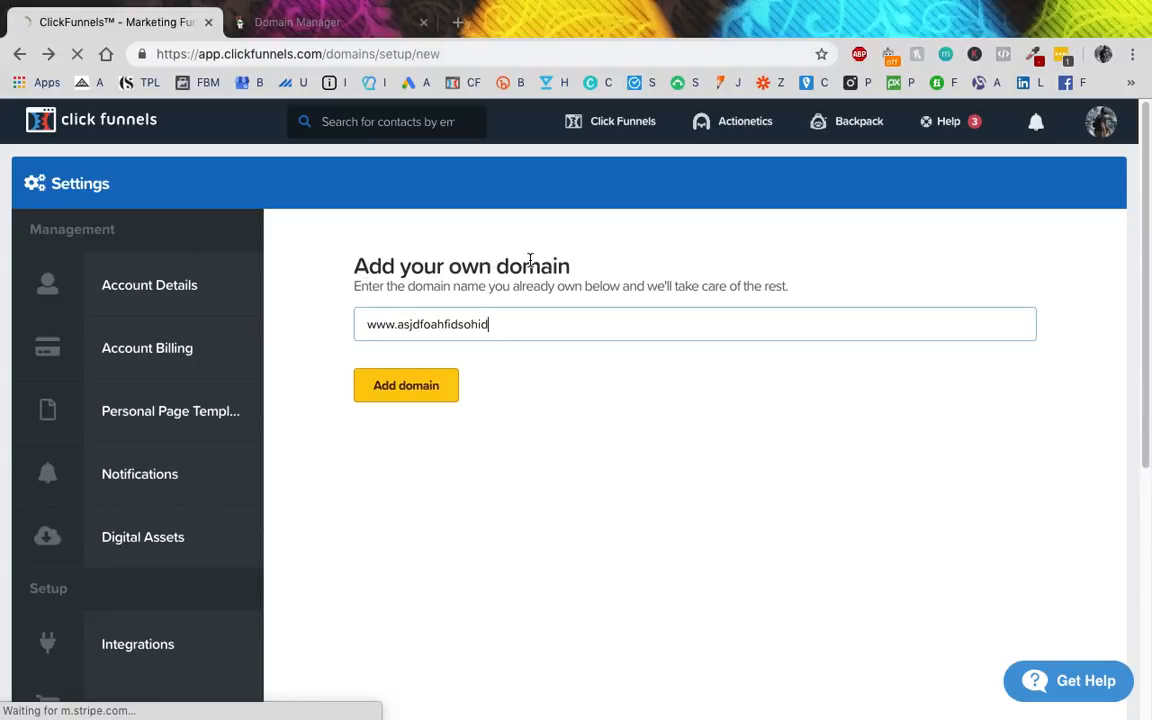
left_click(416, 27)
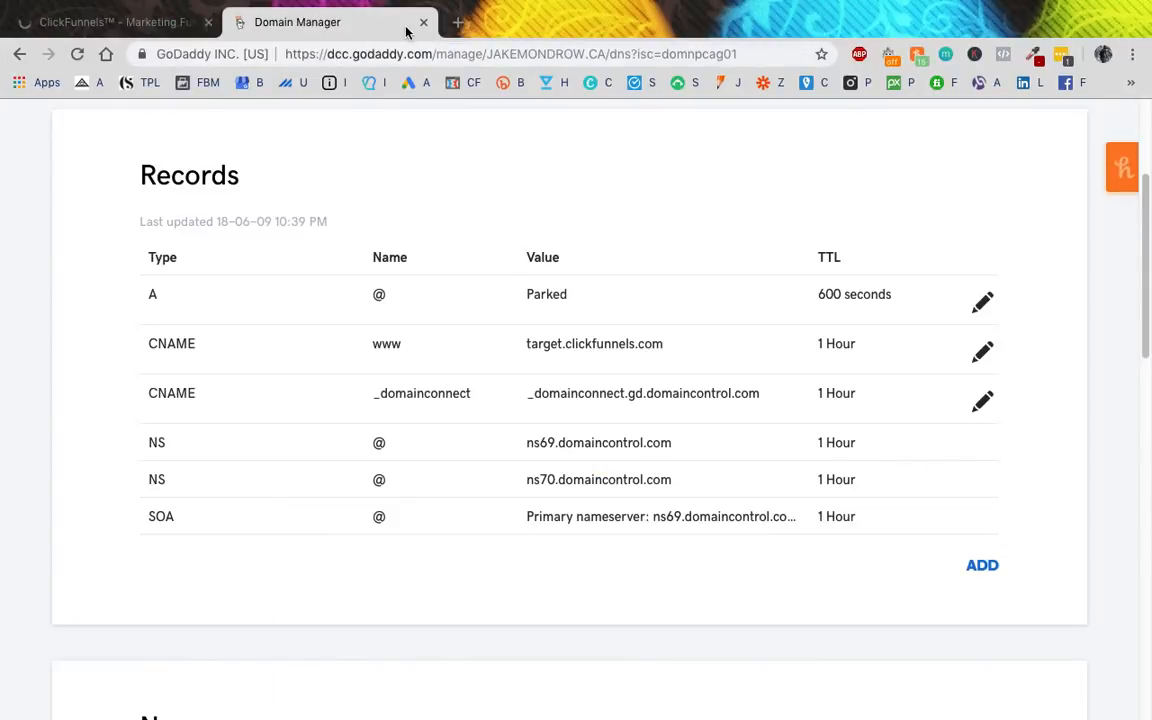
left_click(421, 25)
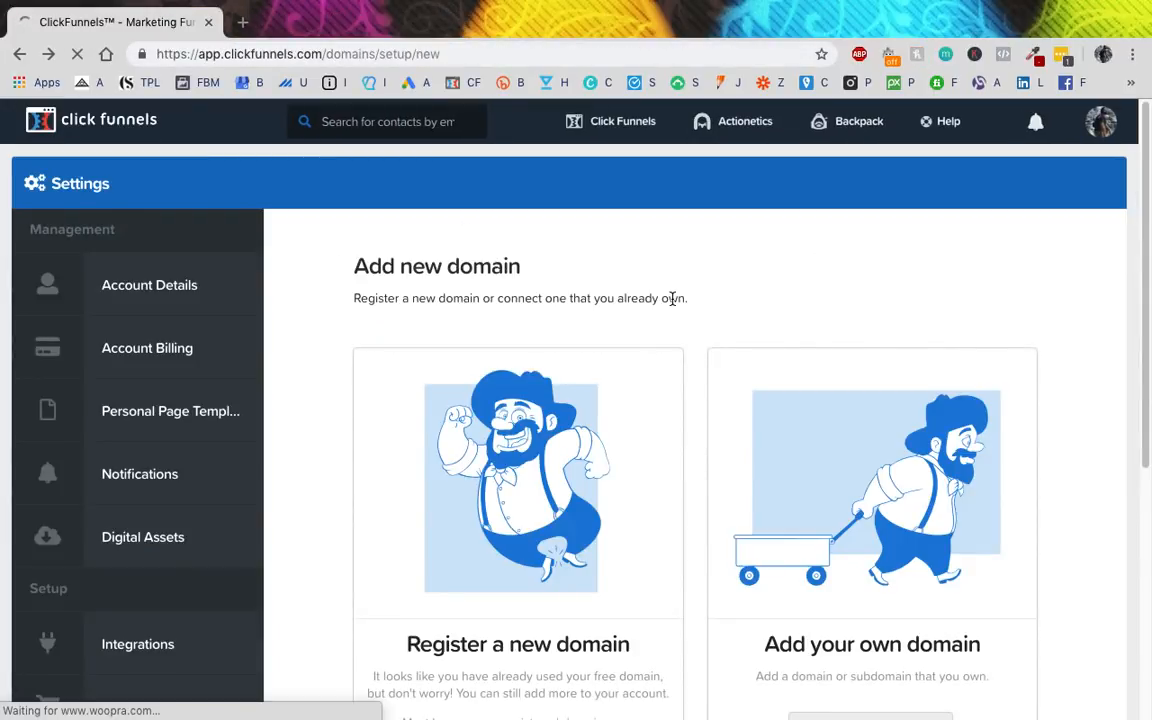
Step: Choose to register a new domain and begin a search of the available domains
scroll(680, 295, "down", 2)
scroll(692, 250, "down", 1)
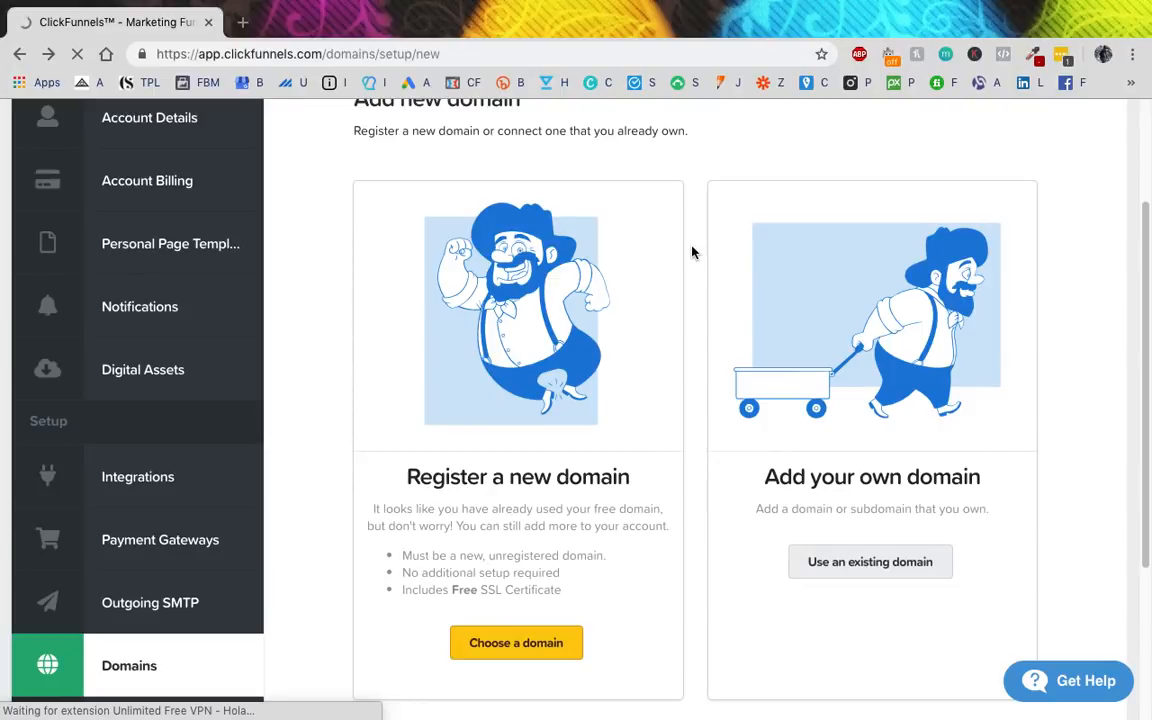
scroll(541, 584, "down", 1)
left_click(520, 600)
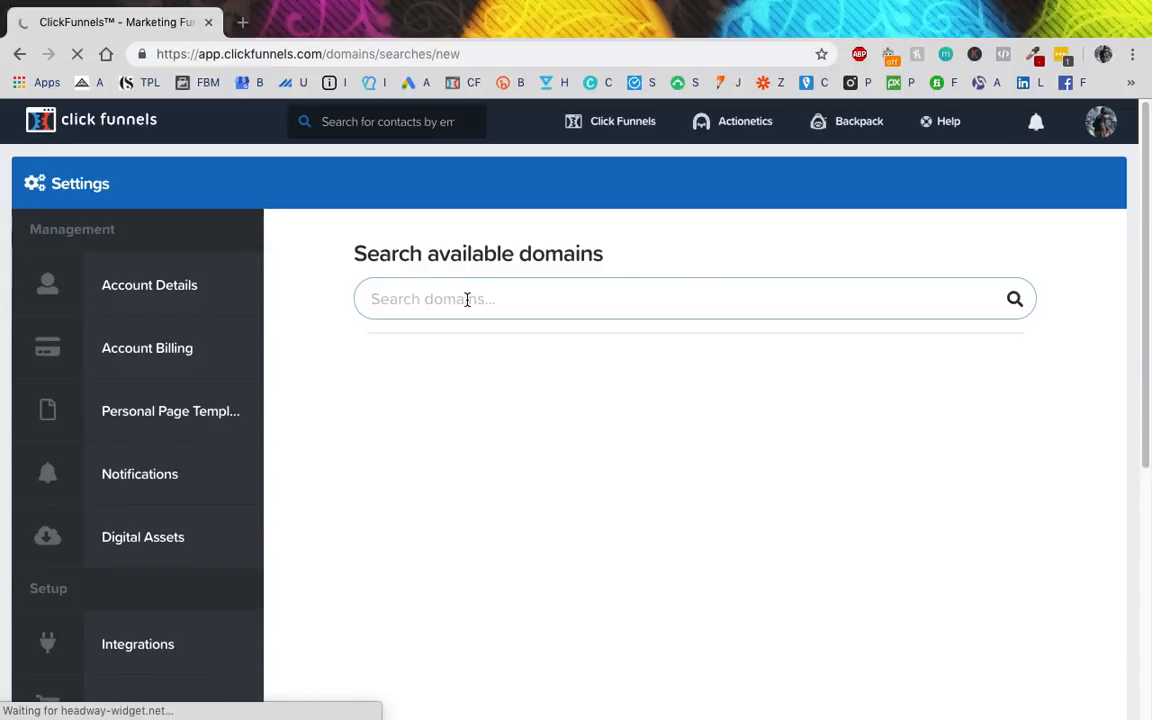
left_click(465, 298)
type("www.")
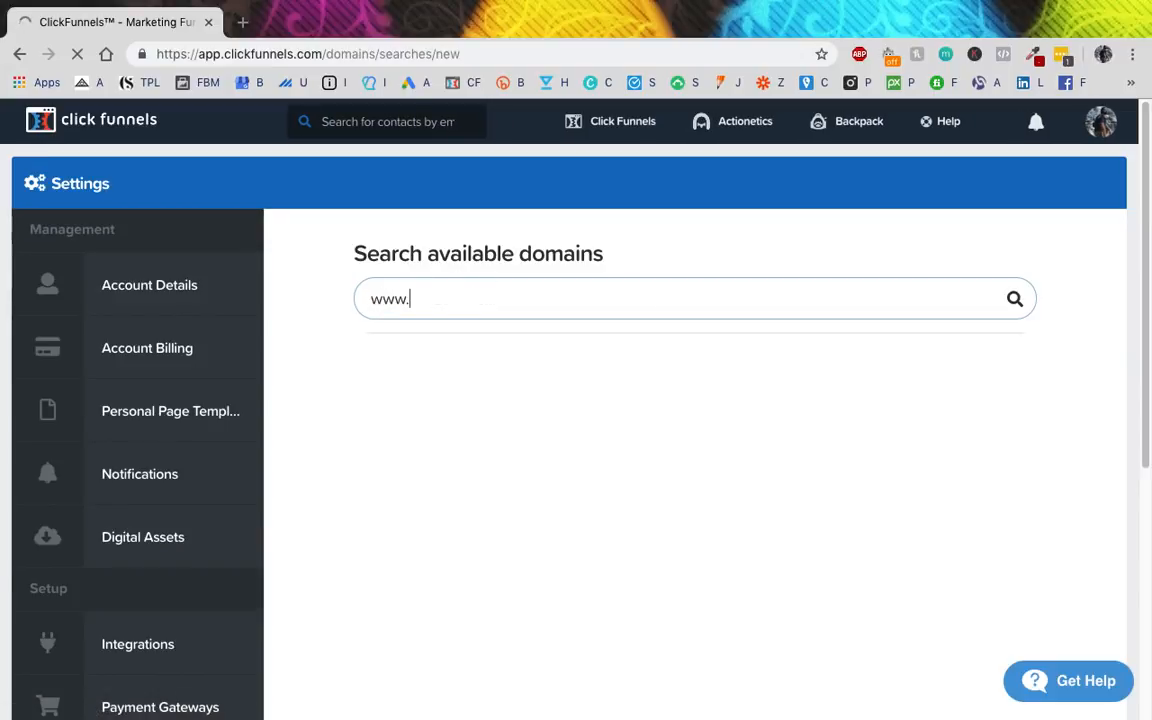
key("BackSpace")
key("BackSpace")
key("BackSpace")
key("BackSpace")
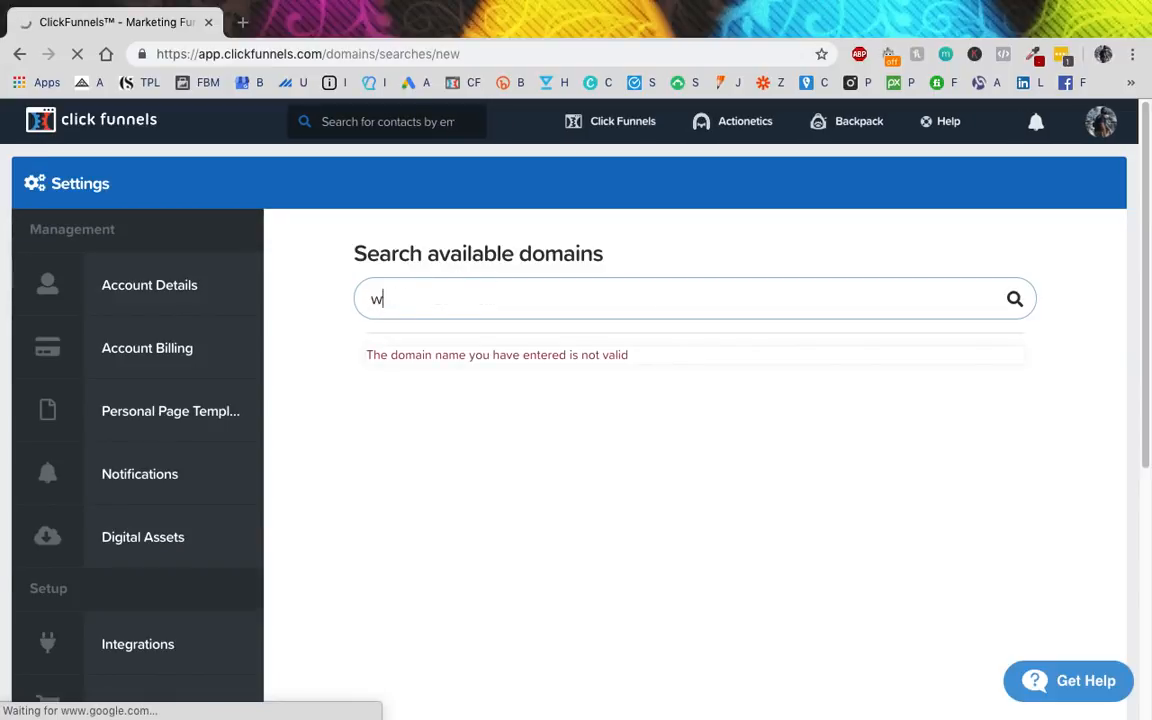
Step: Search the available domains for freefunstuff and review the offered extensions and prices
type("freeh")
key("BackSpace")
type("funstuff")
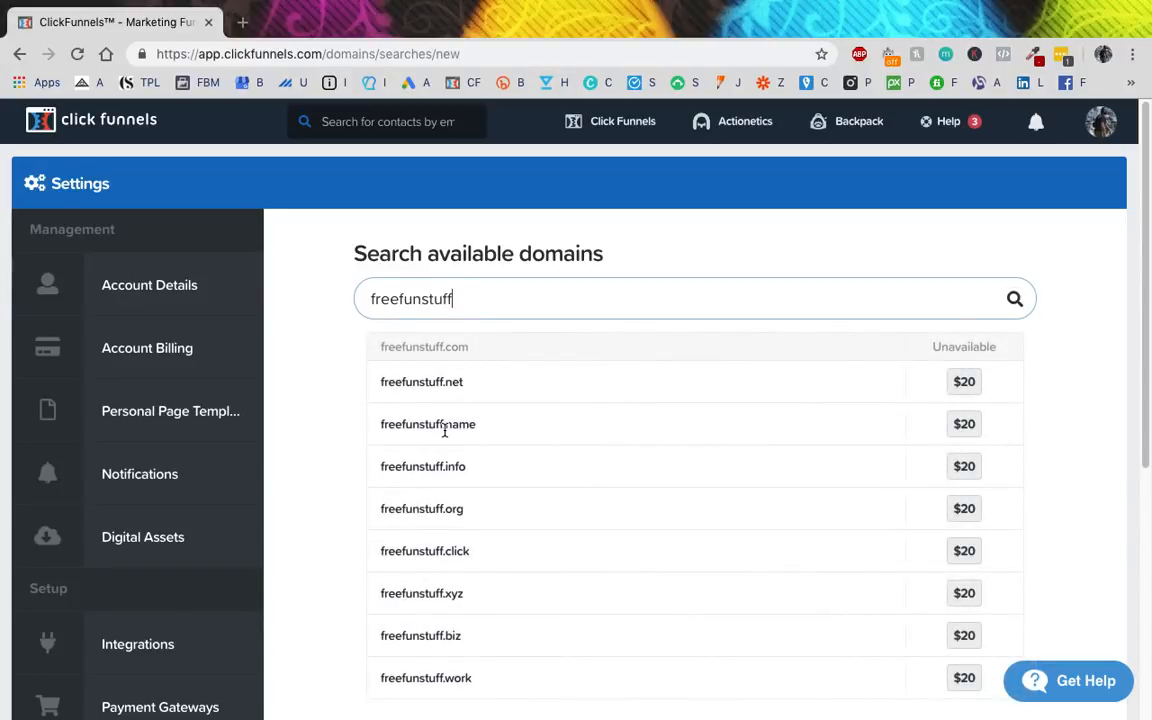
scroll(445, 431, "down", 2)
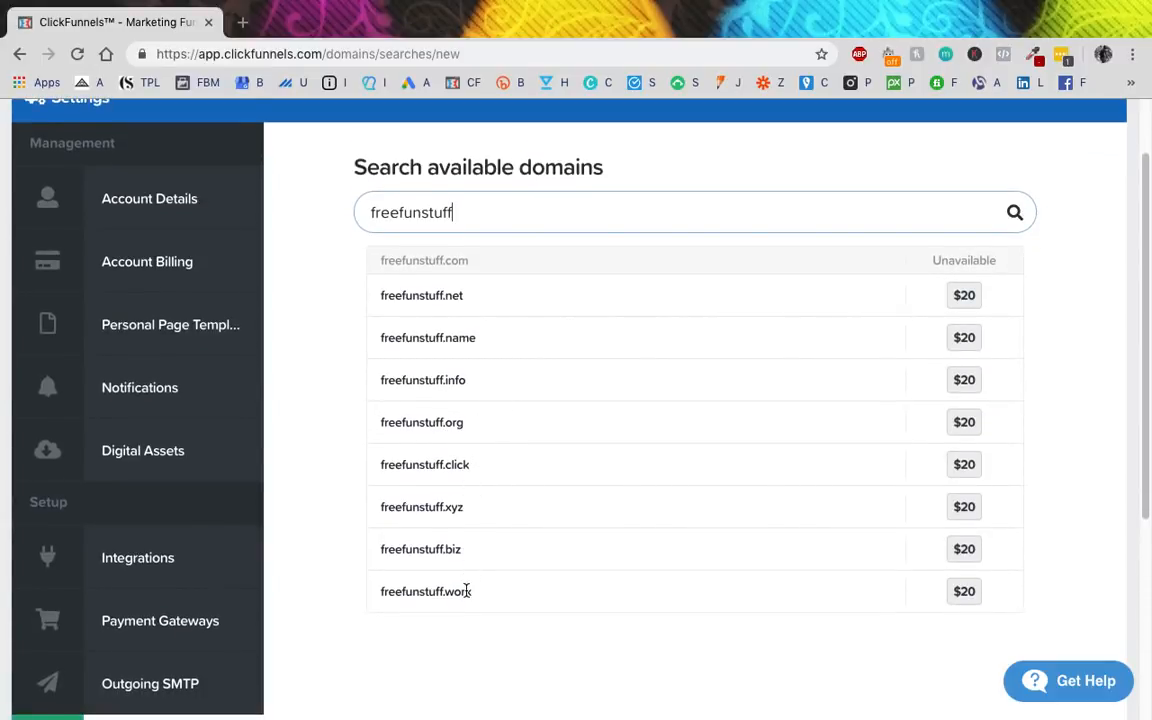
scroll(470, 580, "up", 1)
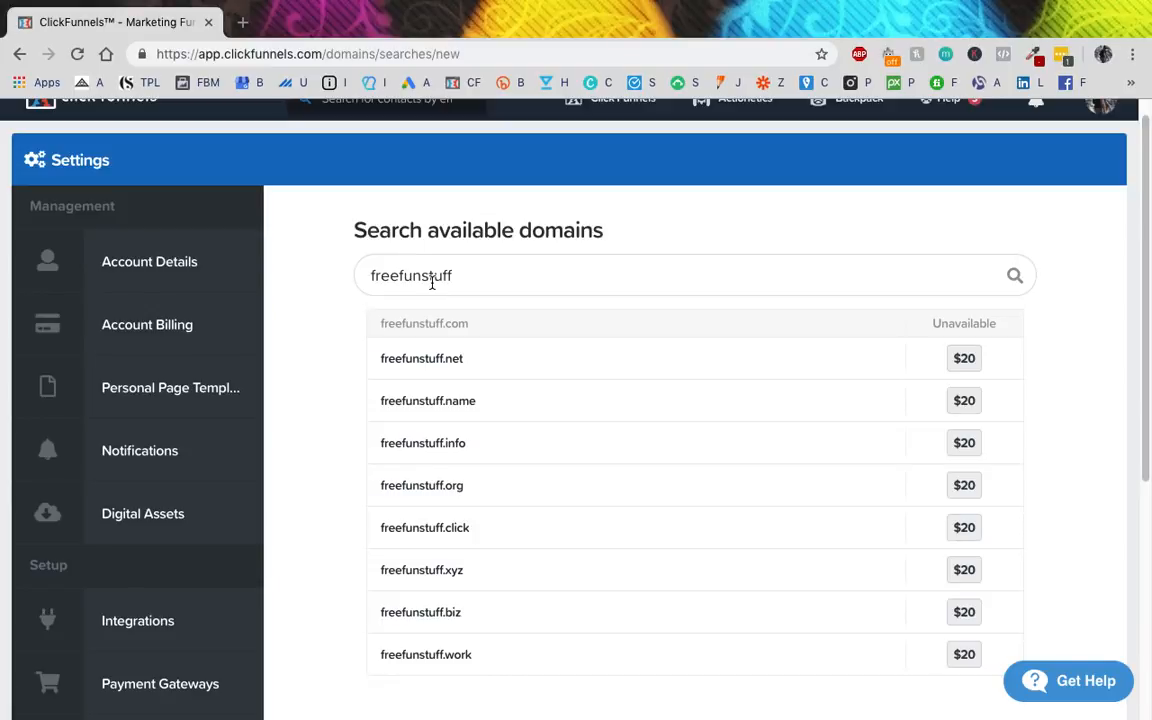
scroll(432, 283, "up", 1)
mouse_move(1098, 121)
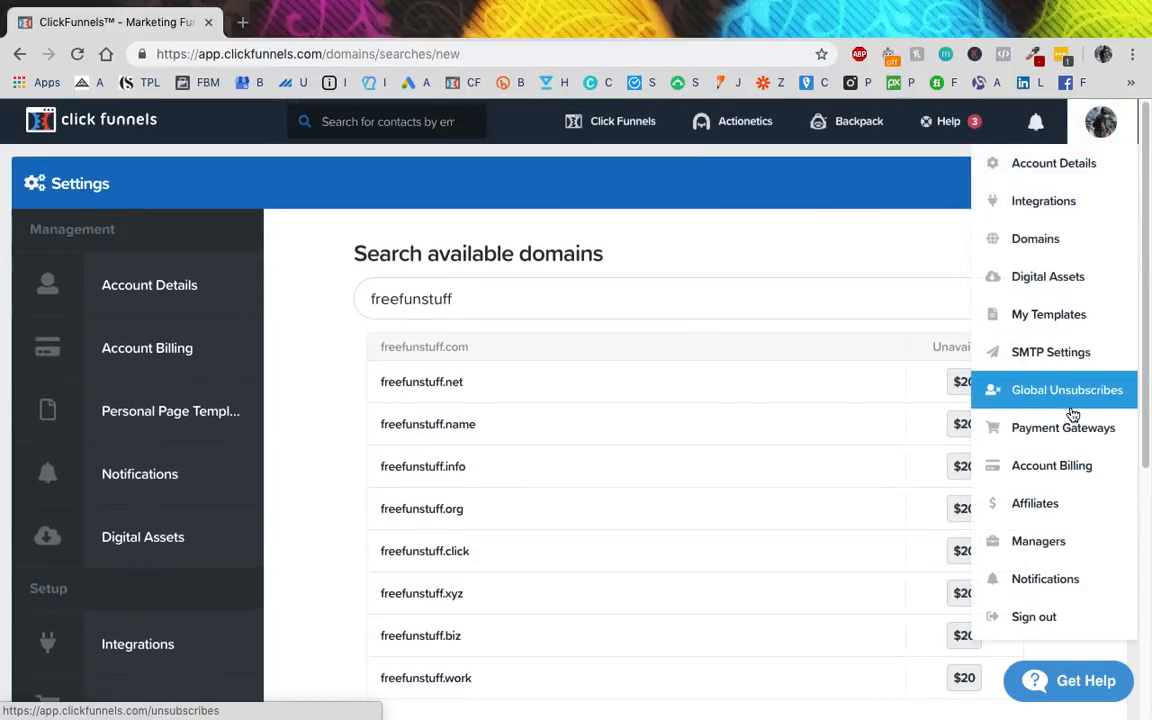
left_click(1060, 241)
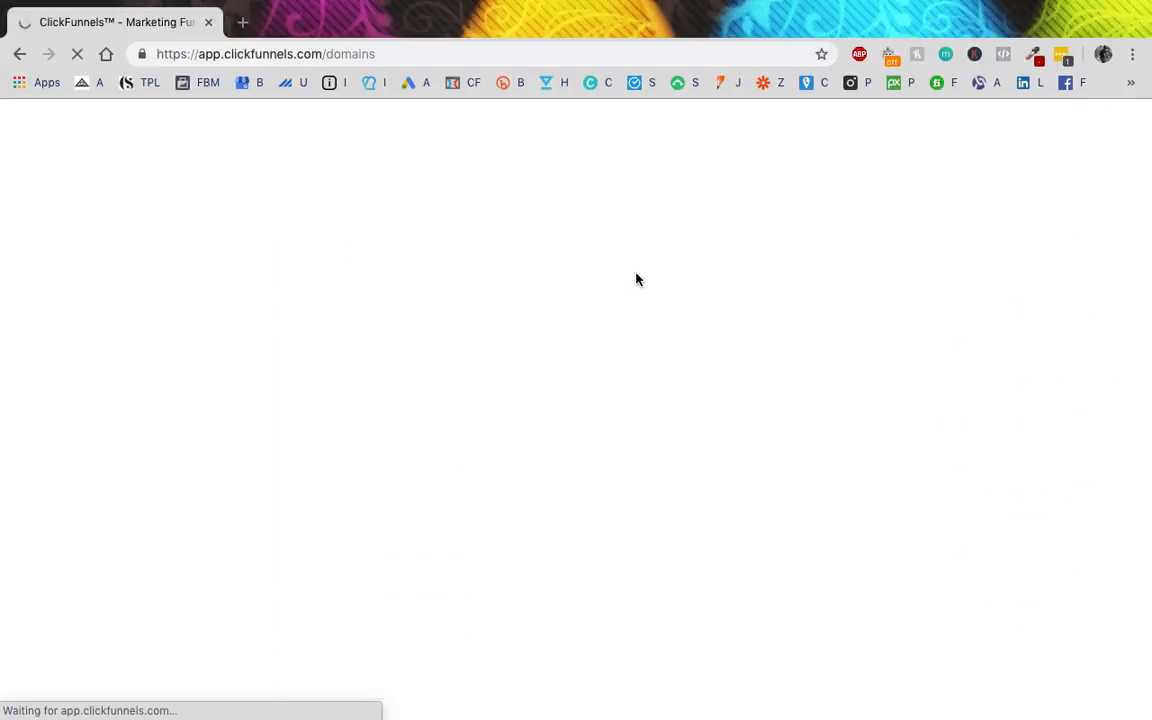
scroll(350, 283, "down", 2)
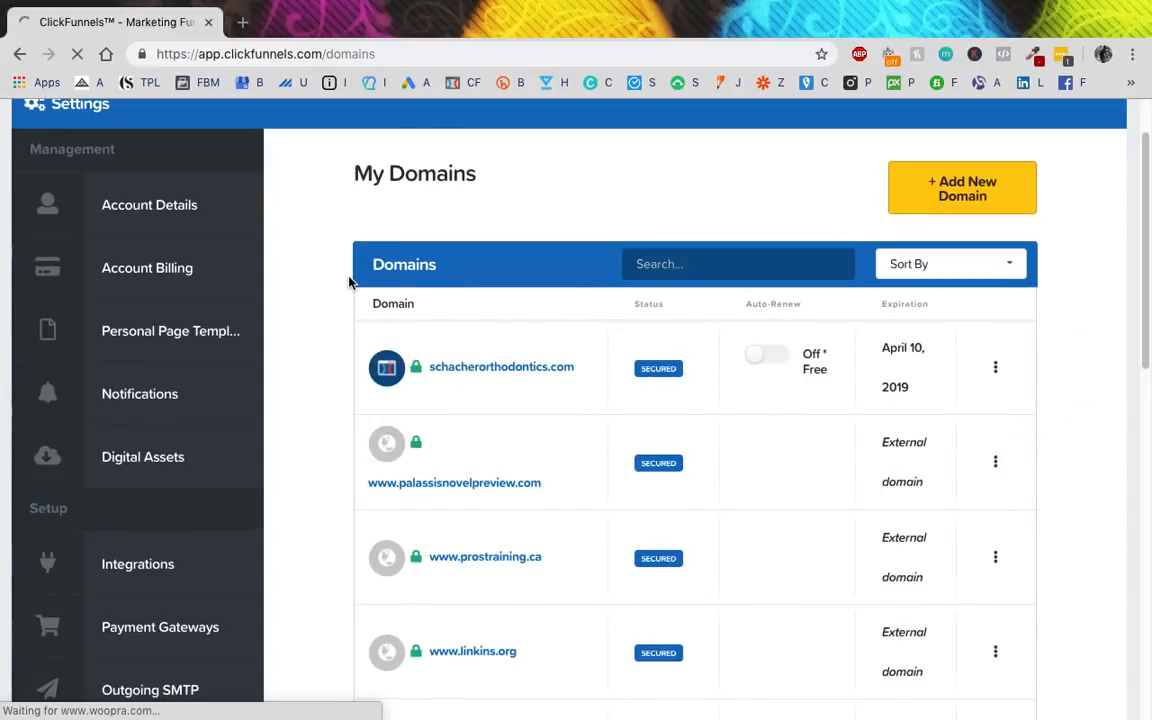
scroll(435, 353, "down", 3)
scroll(925, 480, "down", 2)
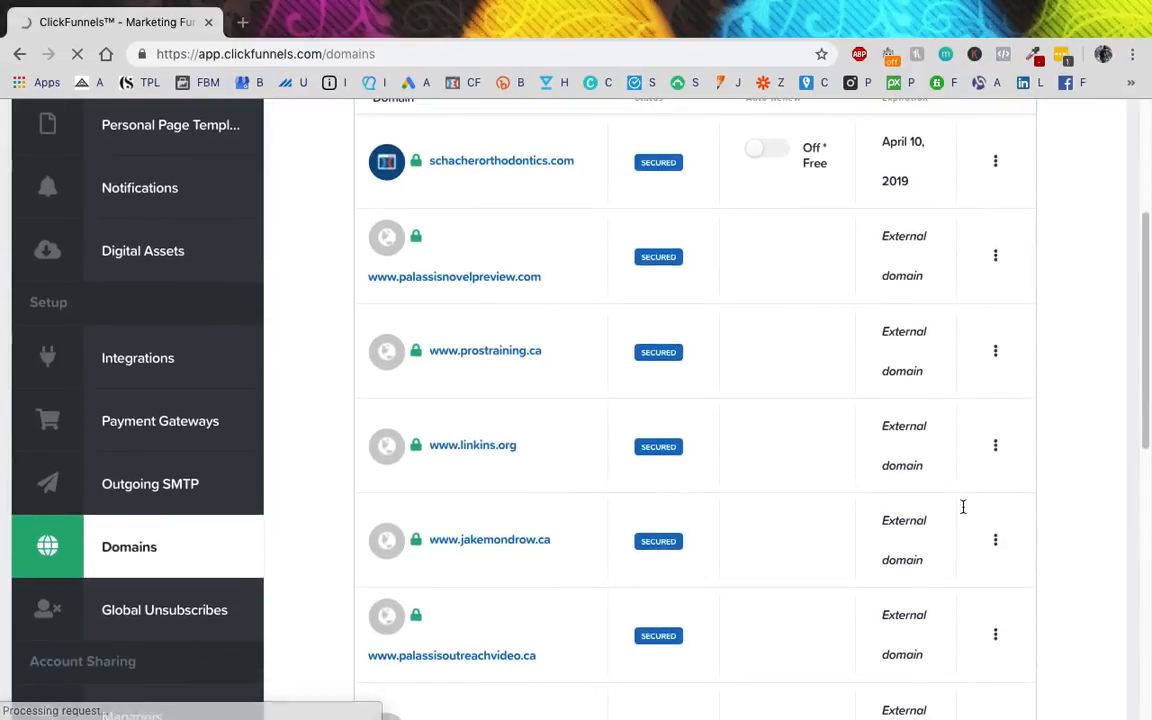
left_click(995, 540)
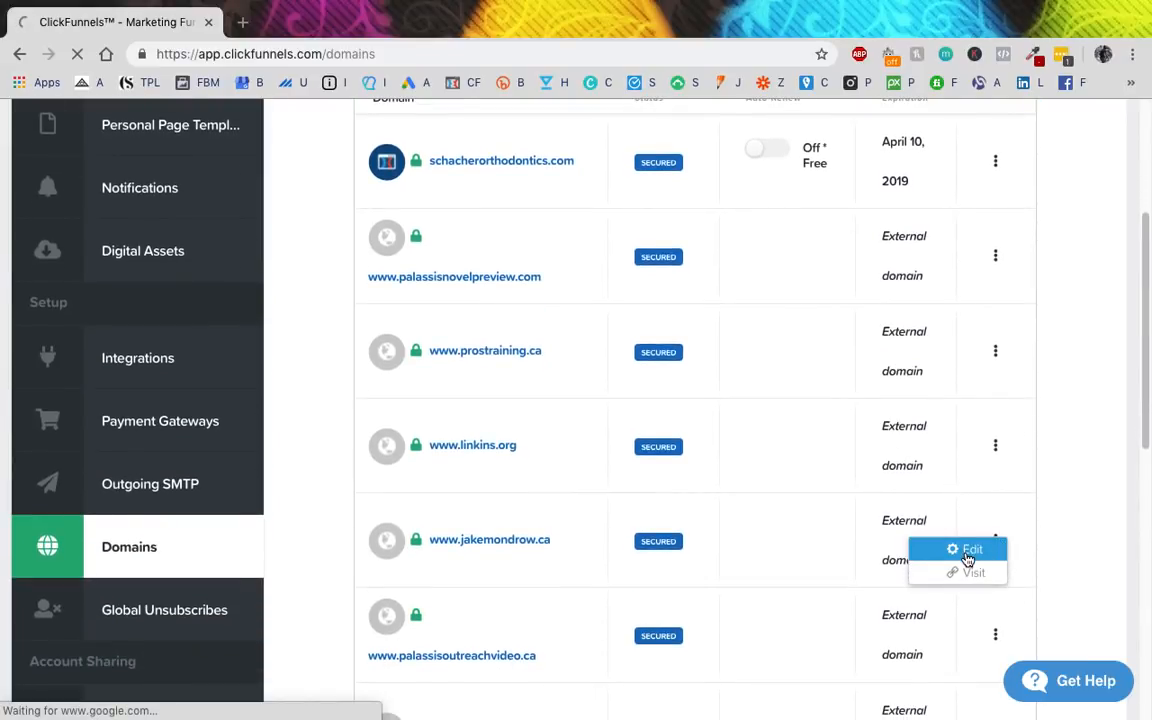
left_click(967, 550)
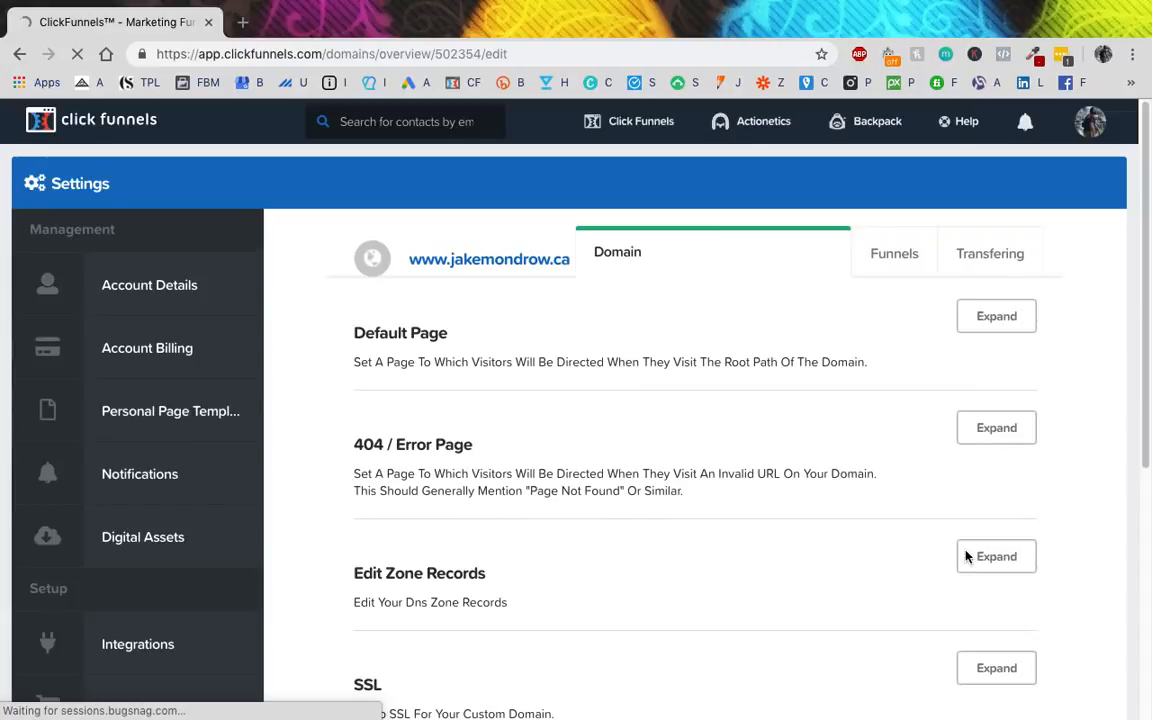
Step: Expand the Default Page setting and view the pages available for the root URL without changing the selection
scroll(355, 320, "down", 1)
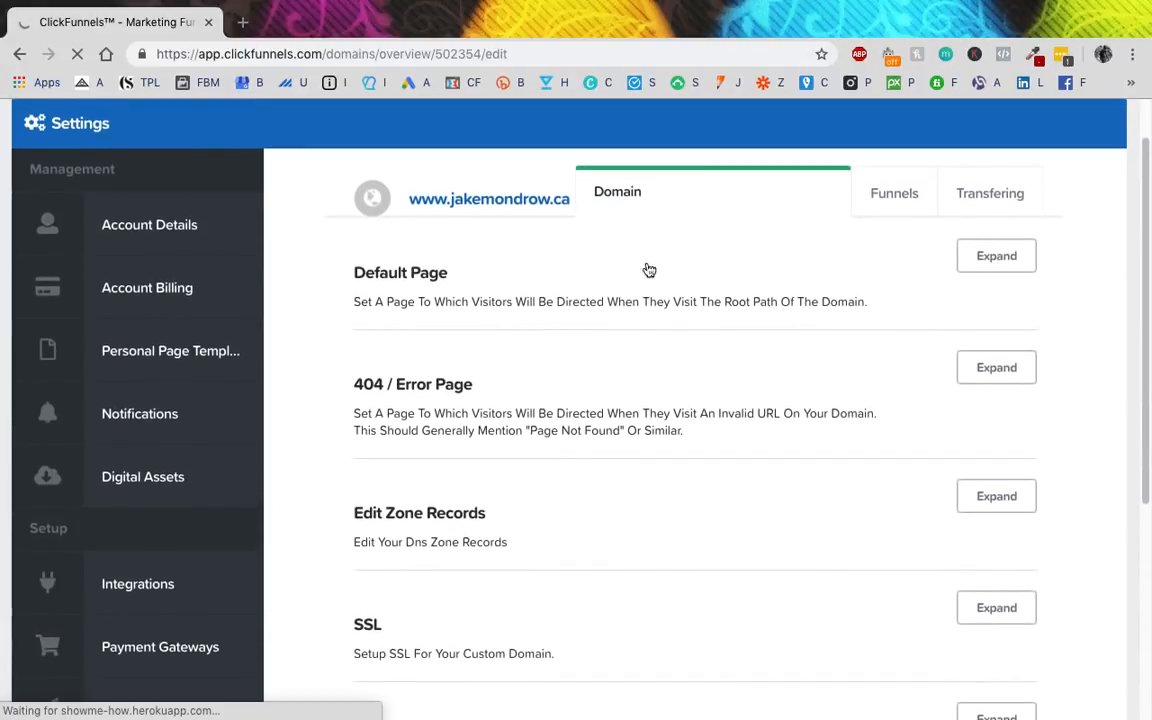
left_click(994, 258)
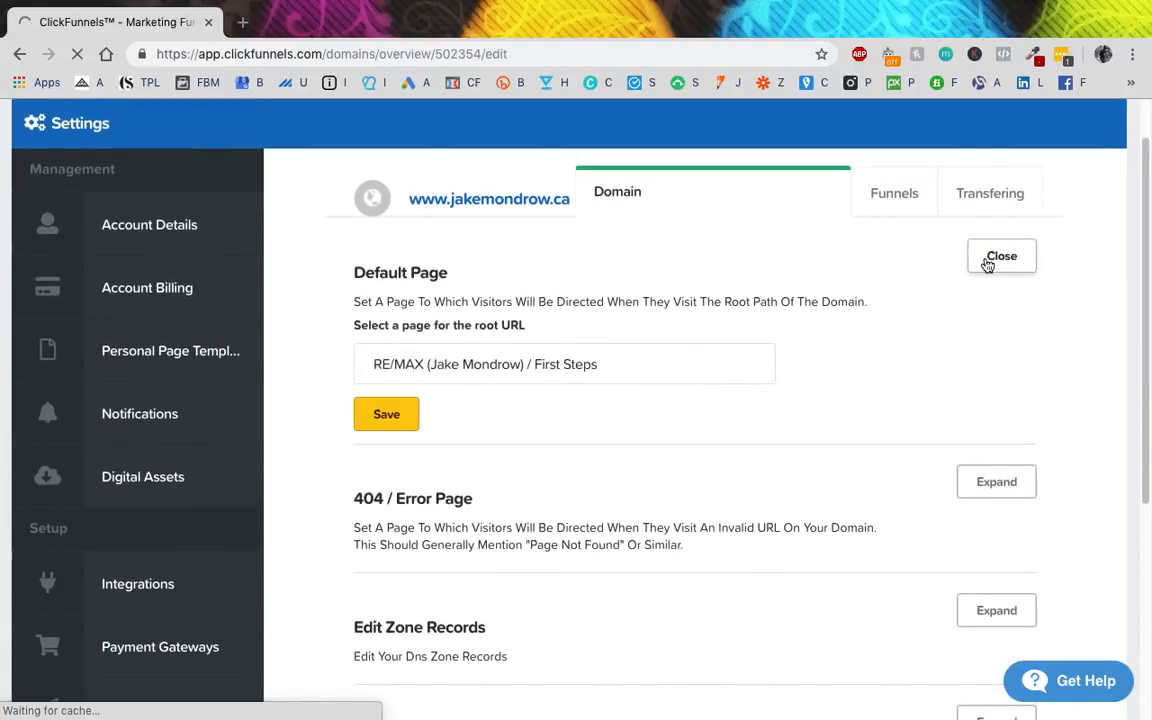
left_click(500, 367)
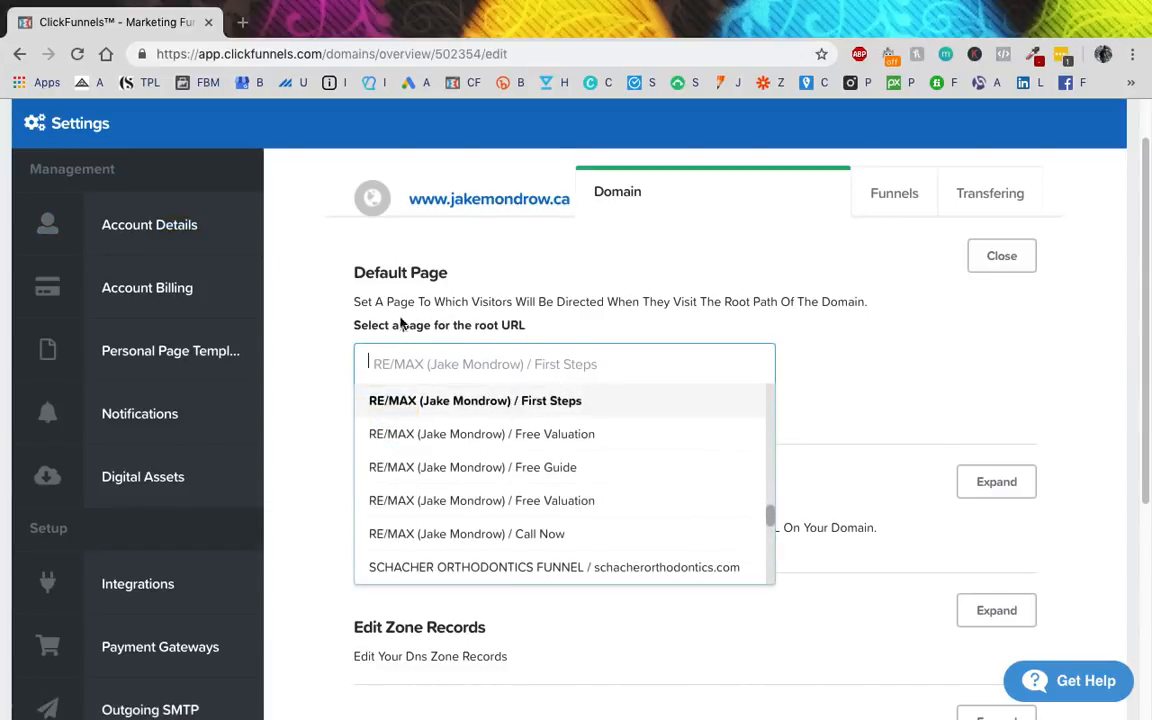
left_click(327, 313)
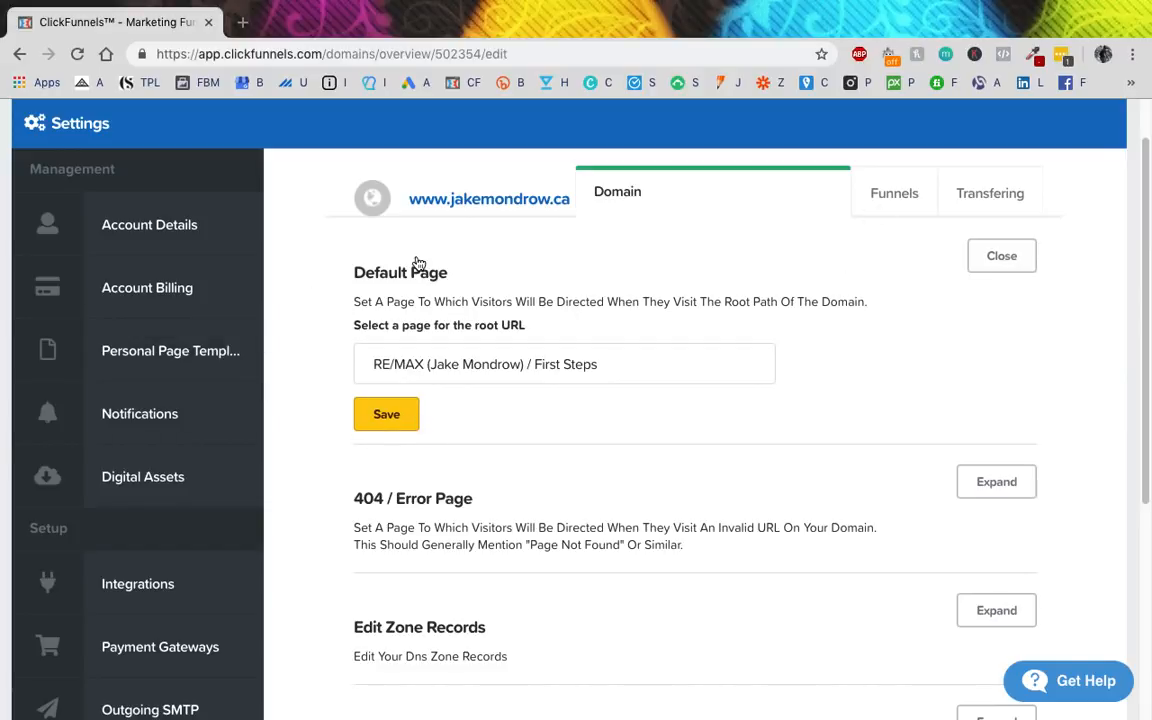
Step: Expand the 404 / Error Page setting and compare its selected page with the Default Page selection
scroll(373, 278, "down", 3)
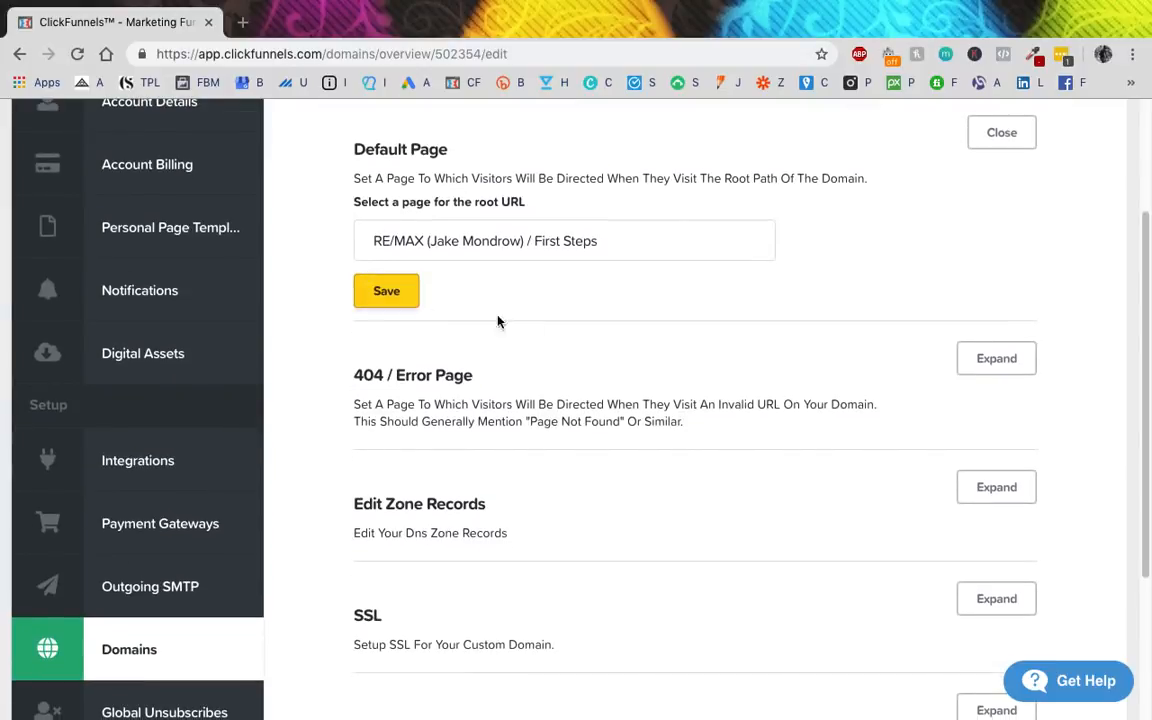
left_click(996, 366)
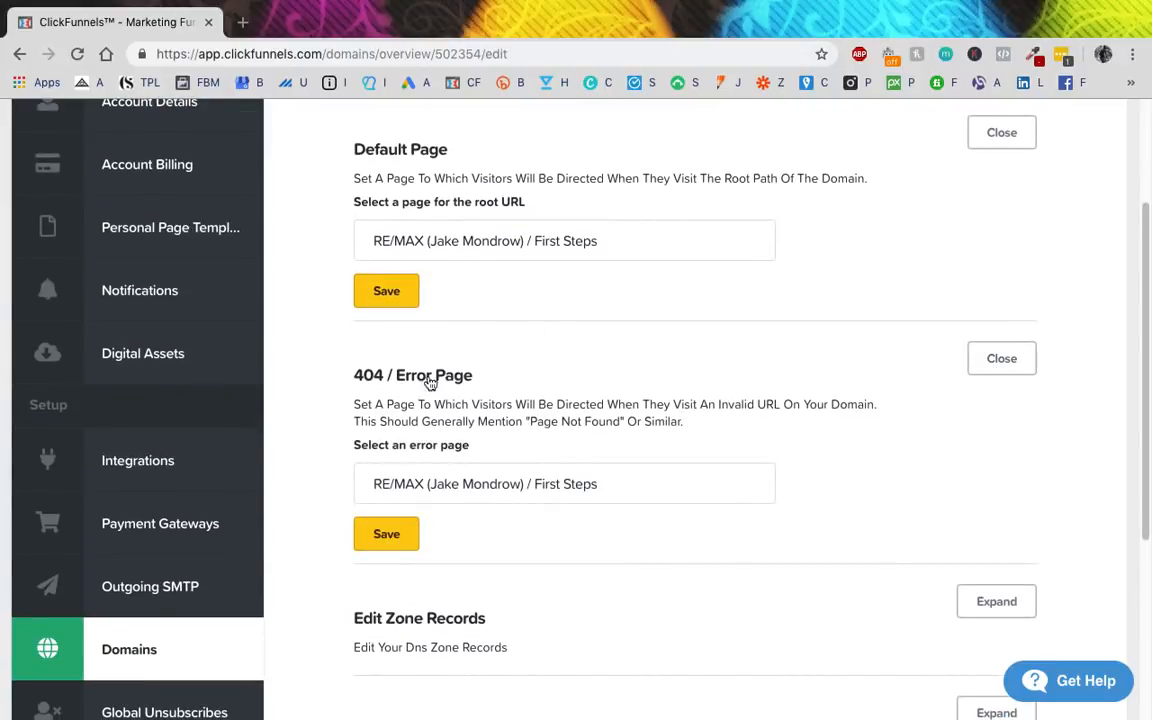
scroll(417, 342, "down", 2)
scroll(481, 550, "down", 2)
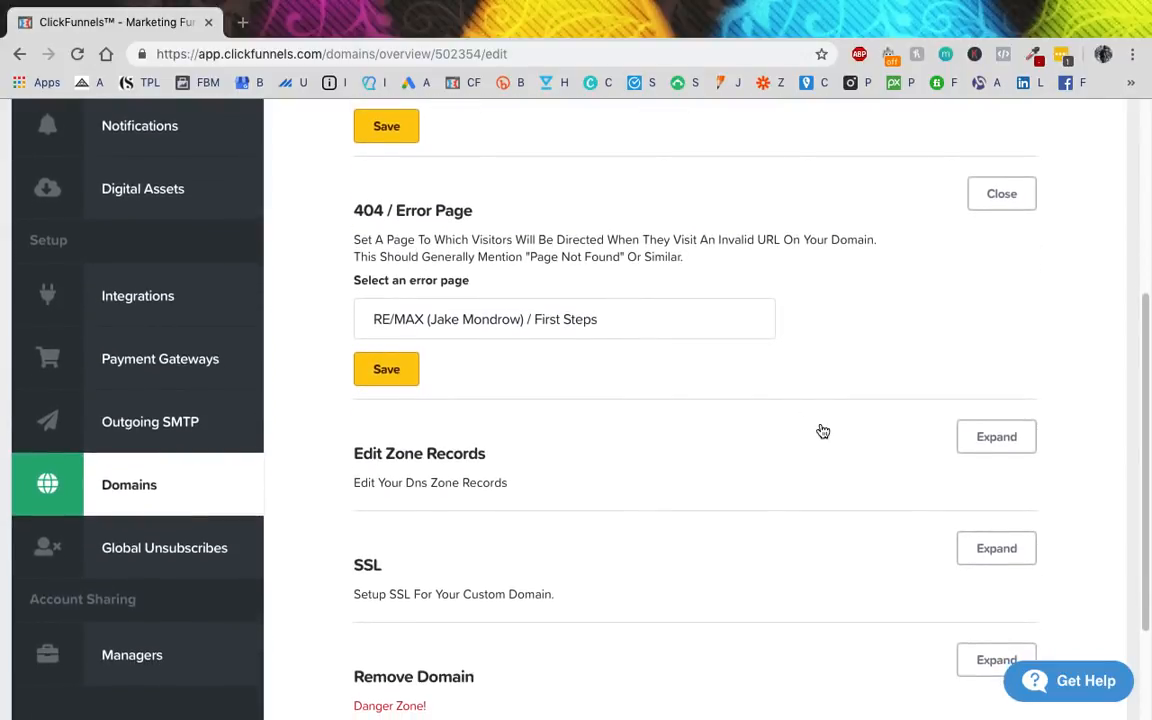
scroll(591, 180, "up", 3)
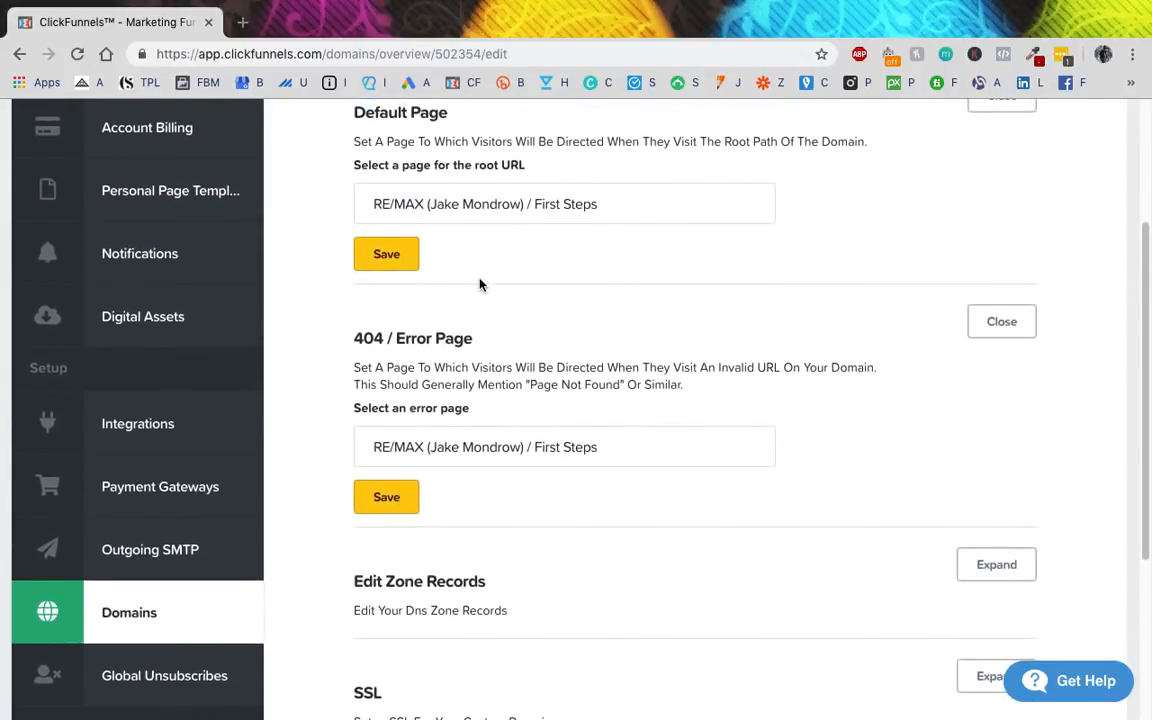
scroll(478, 283, "down", 1)
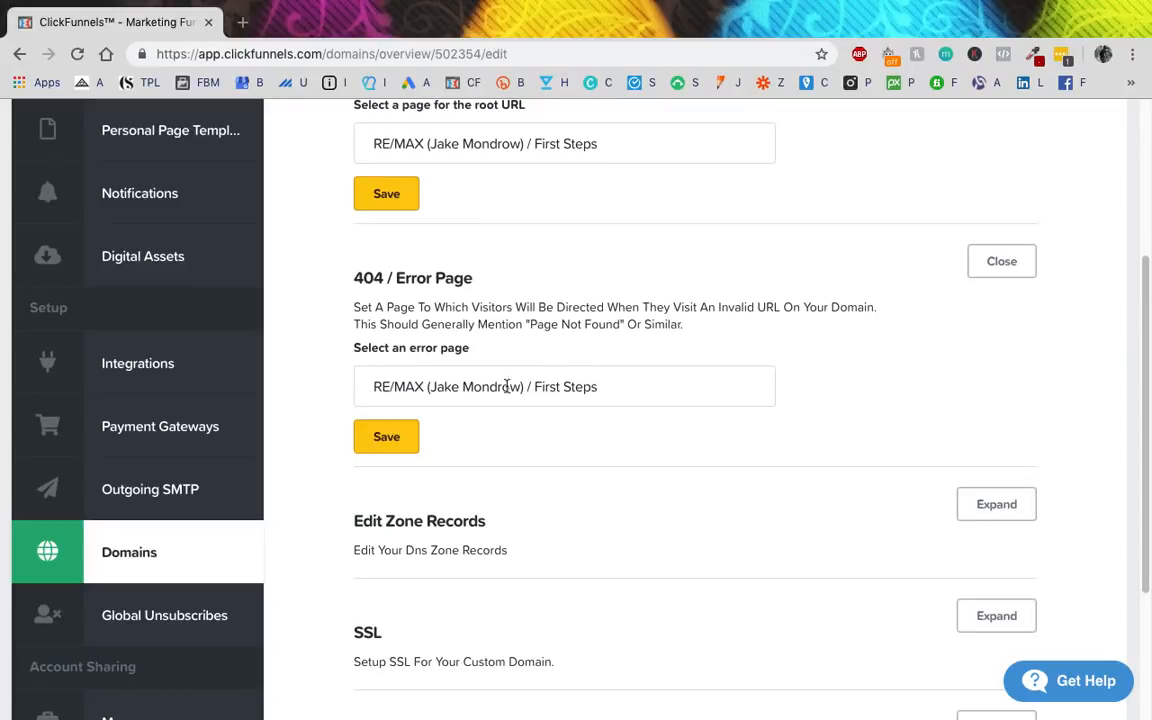
Step: Expand the Edit Zone Records section and read whether DNS records can be edited for this domain
scroll(507, 301, "down", 3)
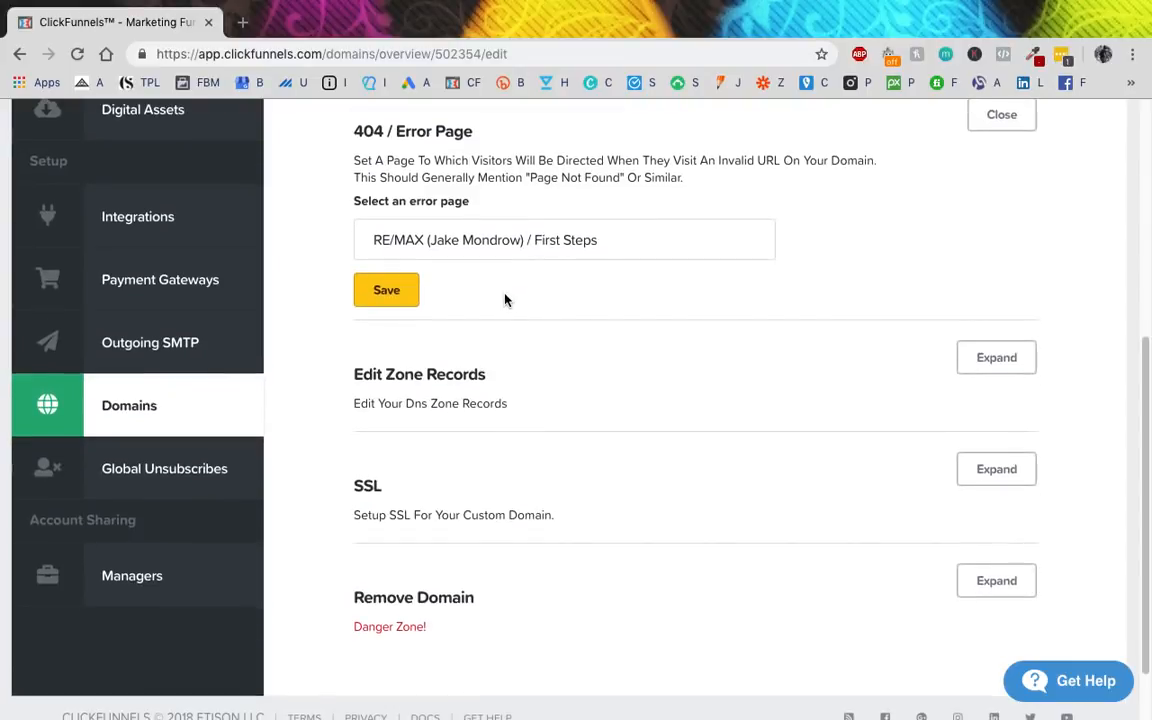
left_click(994, 362)
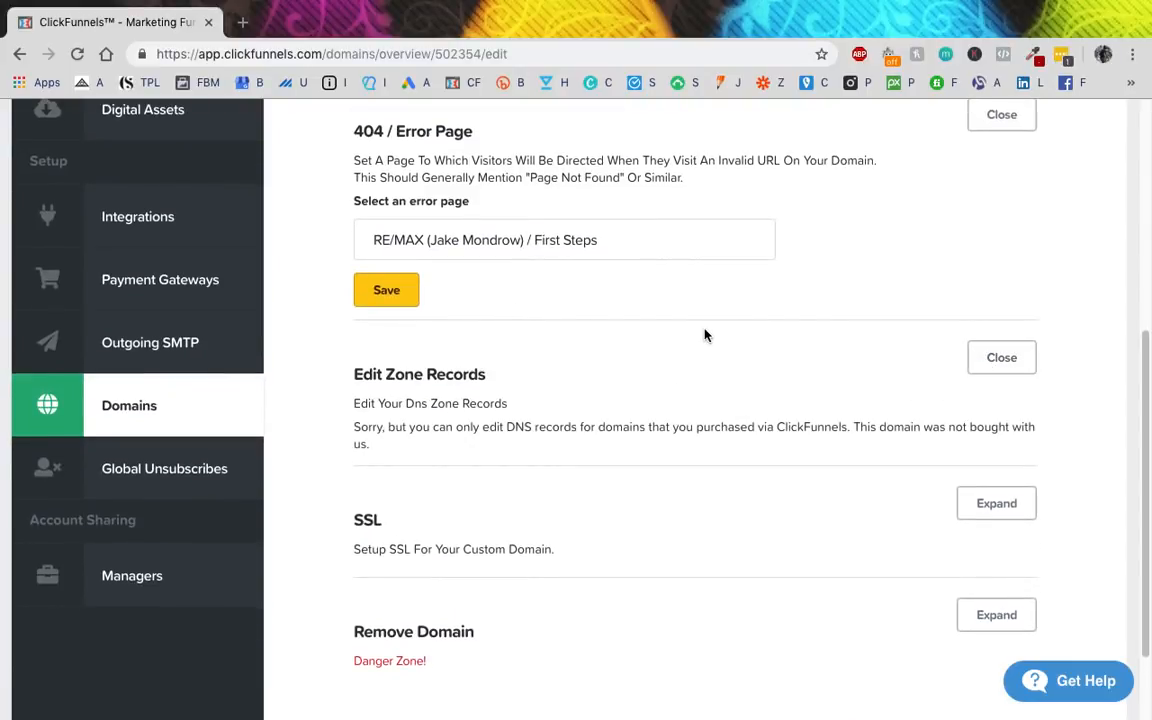
scroll(705, 330, "down", 2)
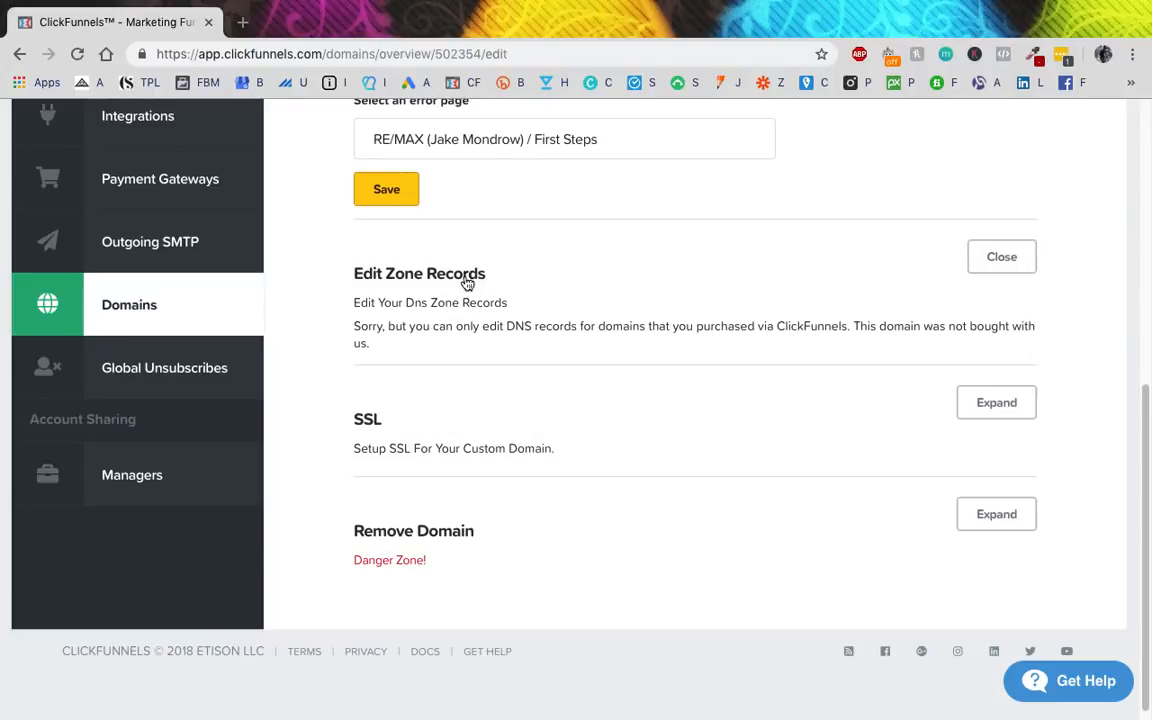
scroll(694, 270, "up", 1)
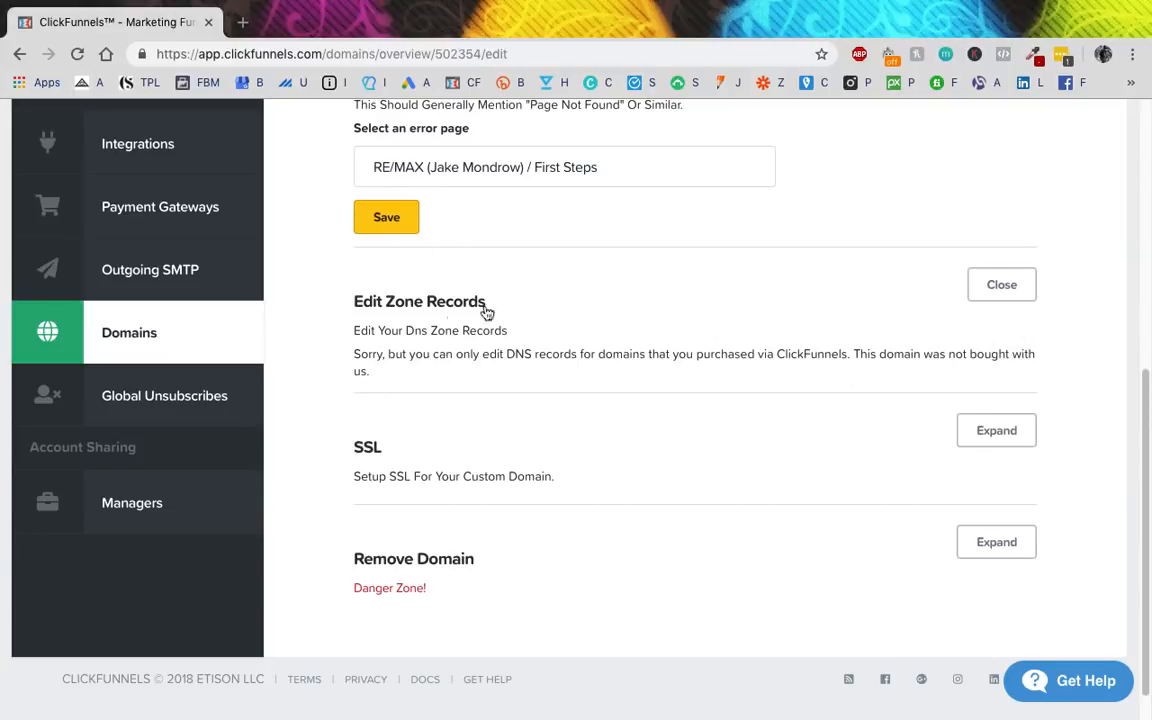
scroll(692, 458, "down", 1)
scroll(684, 401, "up", 2)
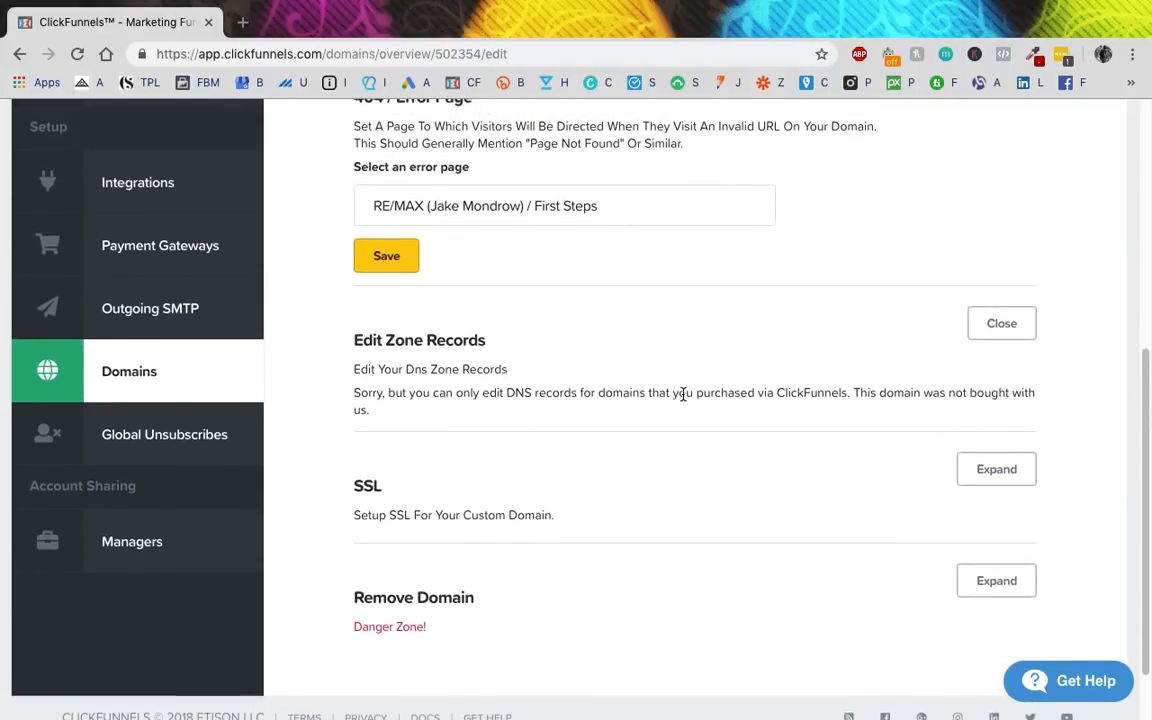
scroll(681, 393, "down", 1)
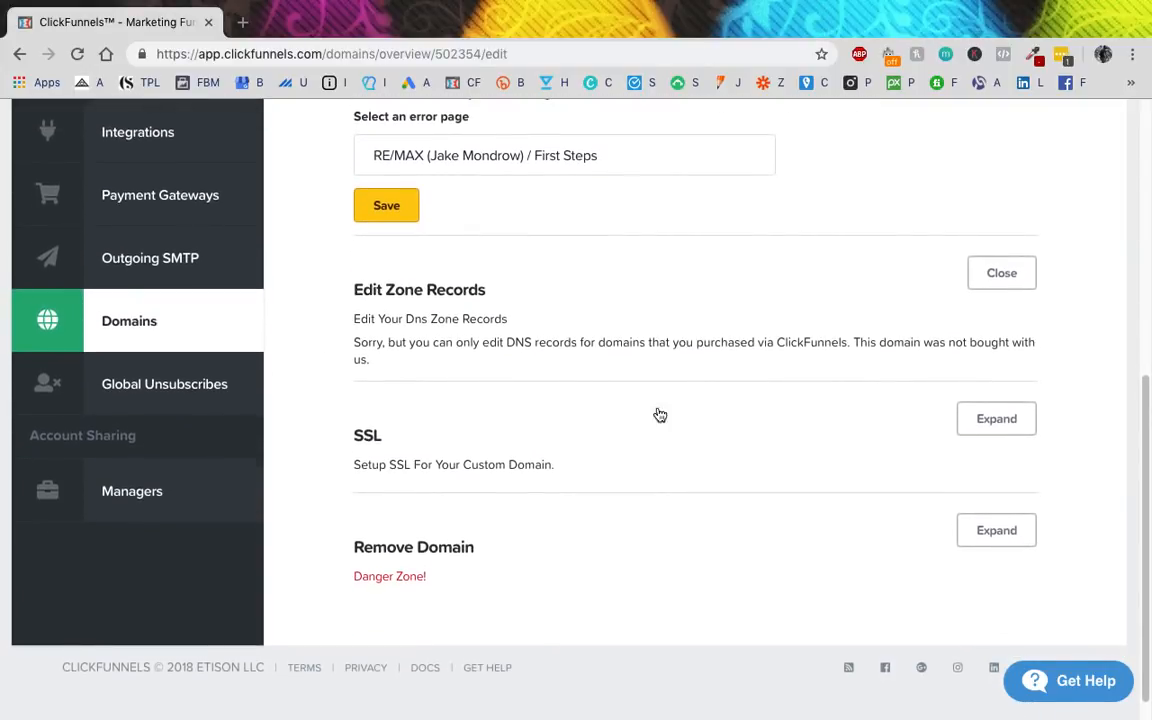
Step: Expand the SSL section and check the SSL status of the domain
left_click(1005, 422)
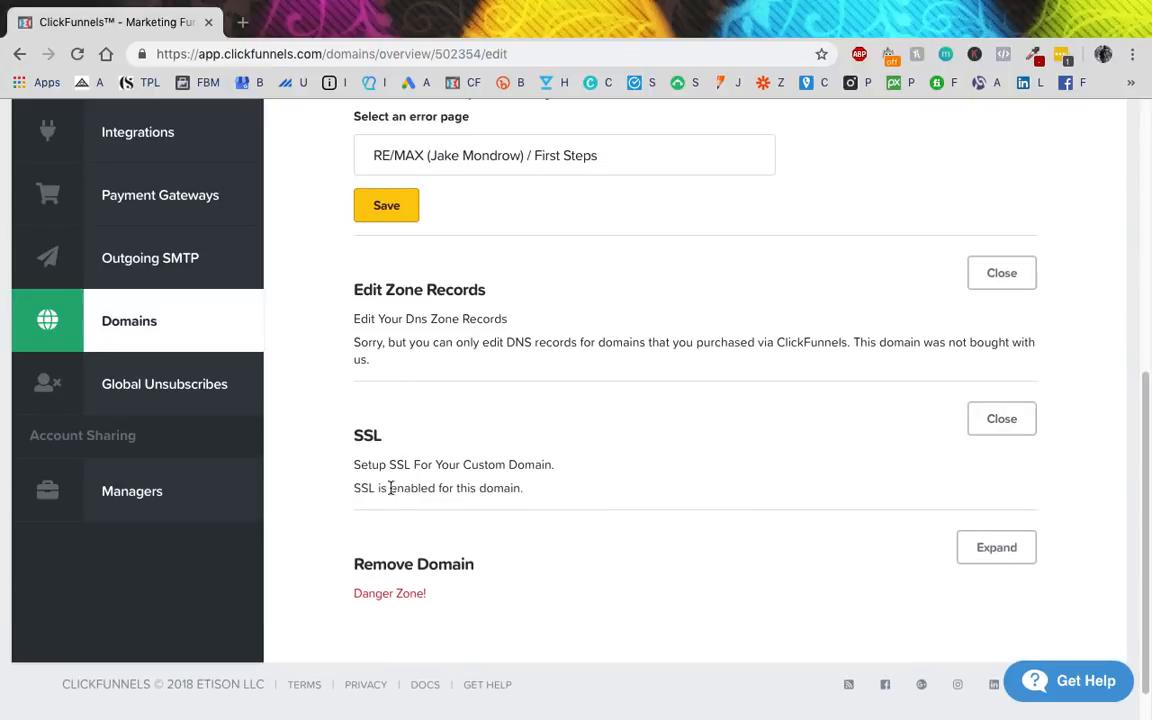
double_click(370, 443)
left_click(450, 420)
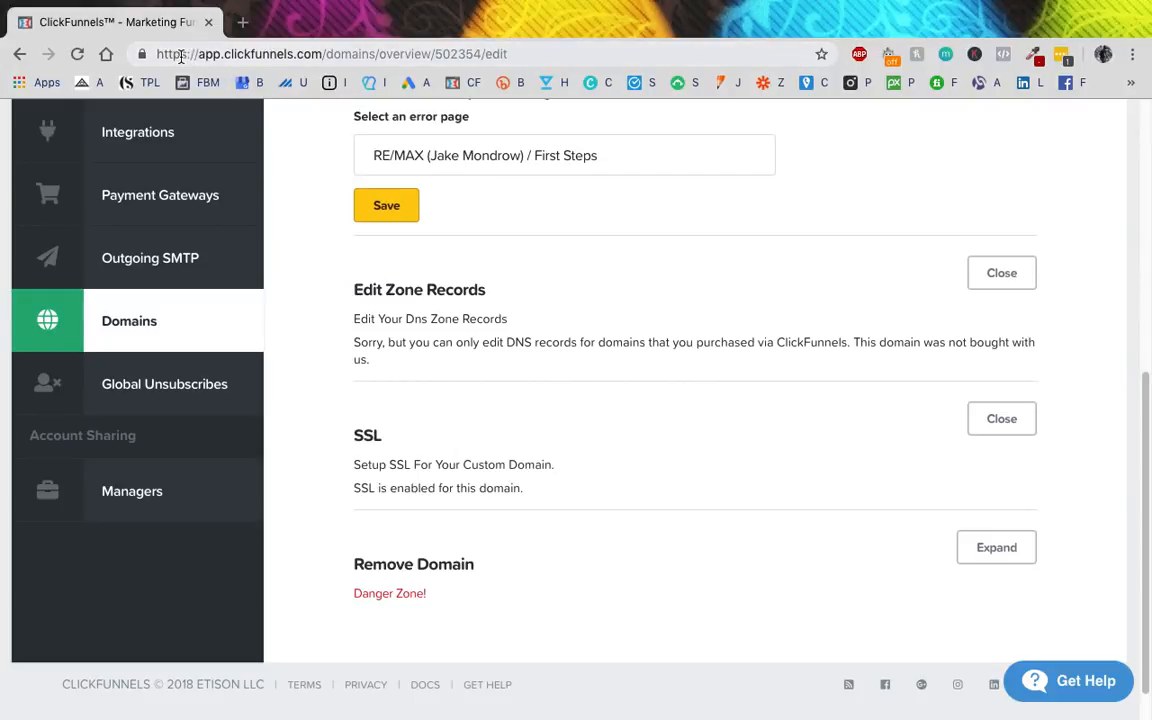
Step: Load cuongly.com in the browser and examine the security indicator beside its address
left_click(437, 53)
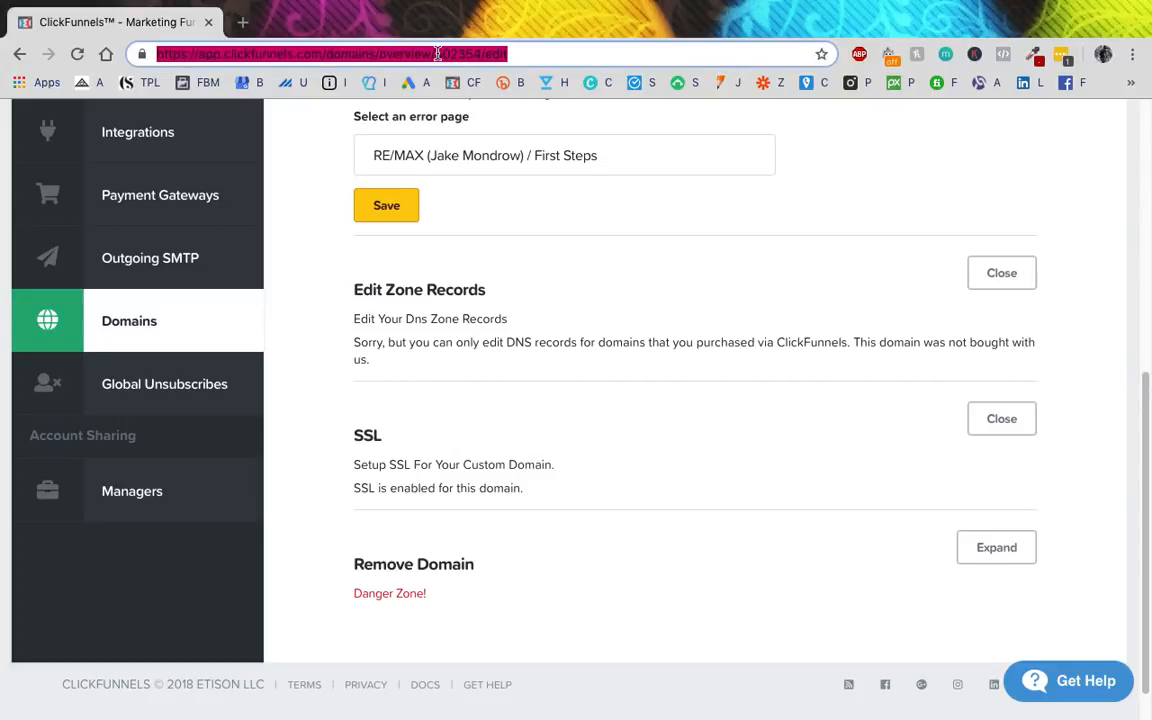
type("cuongl")
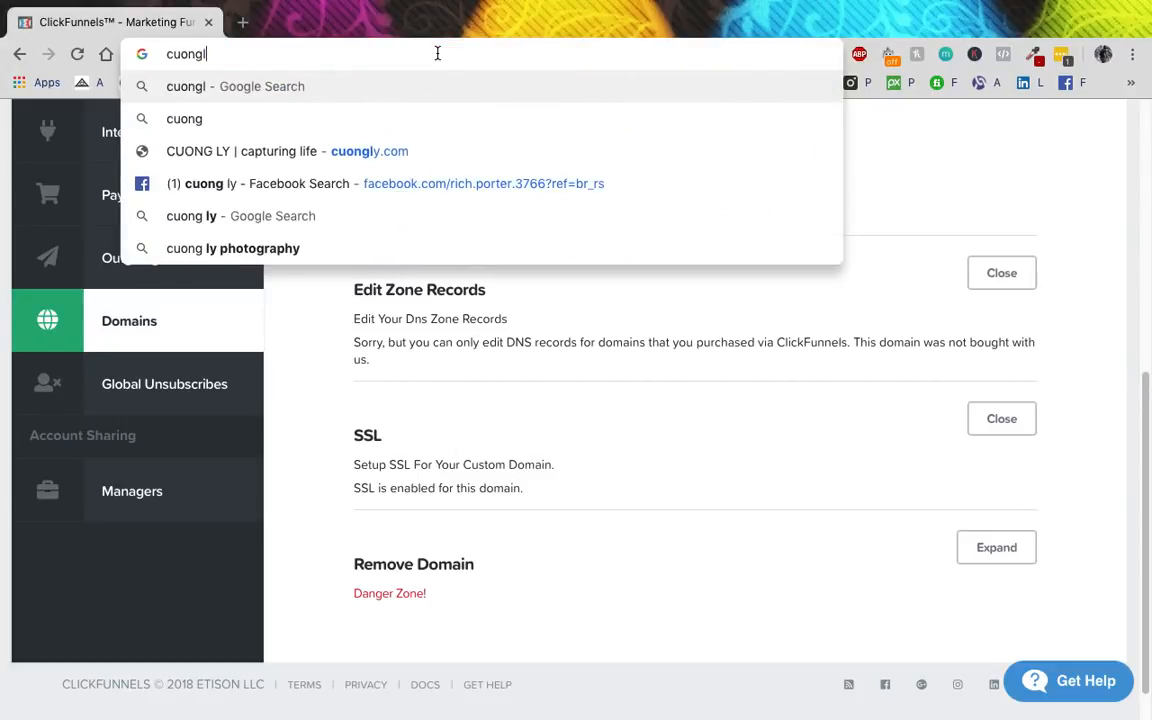
key("Return")
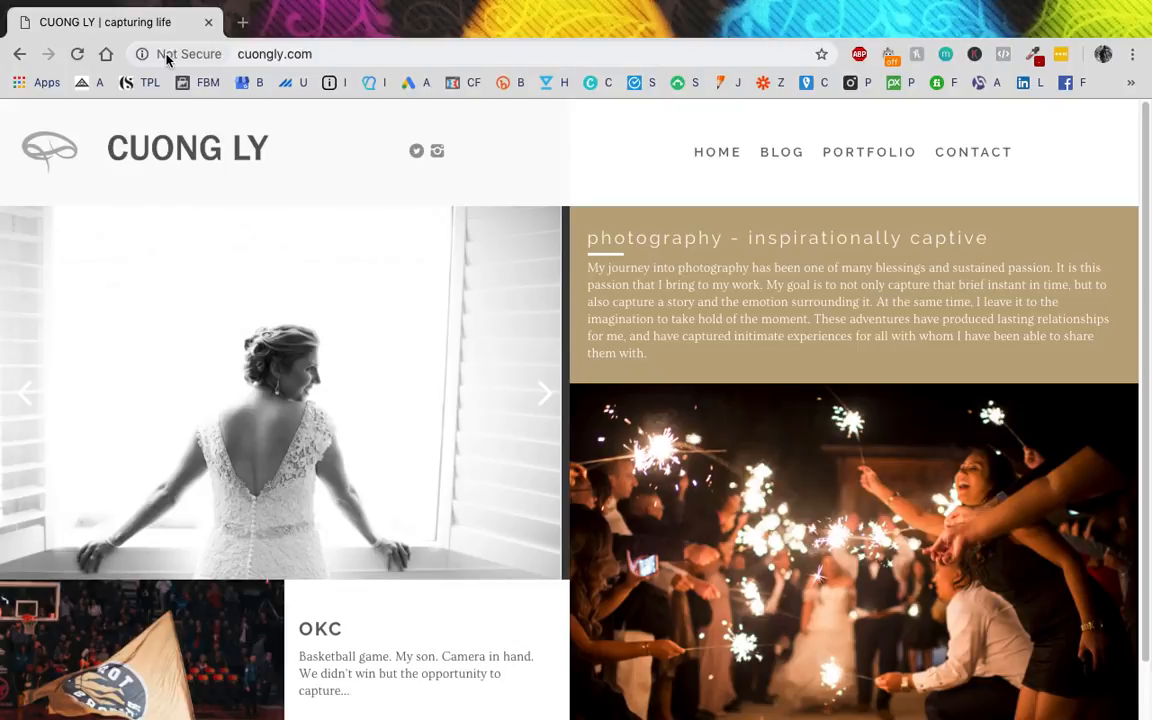
left_click(20, 54)
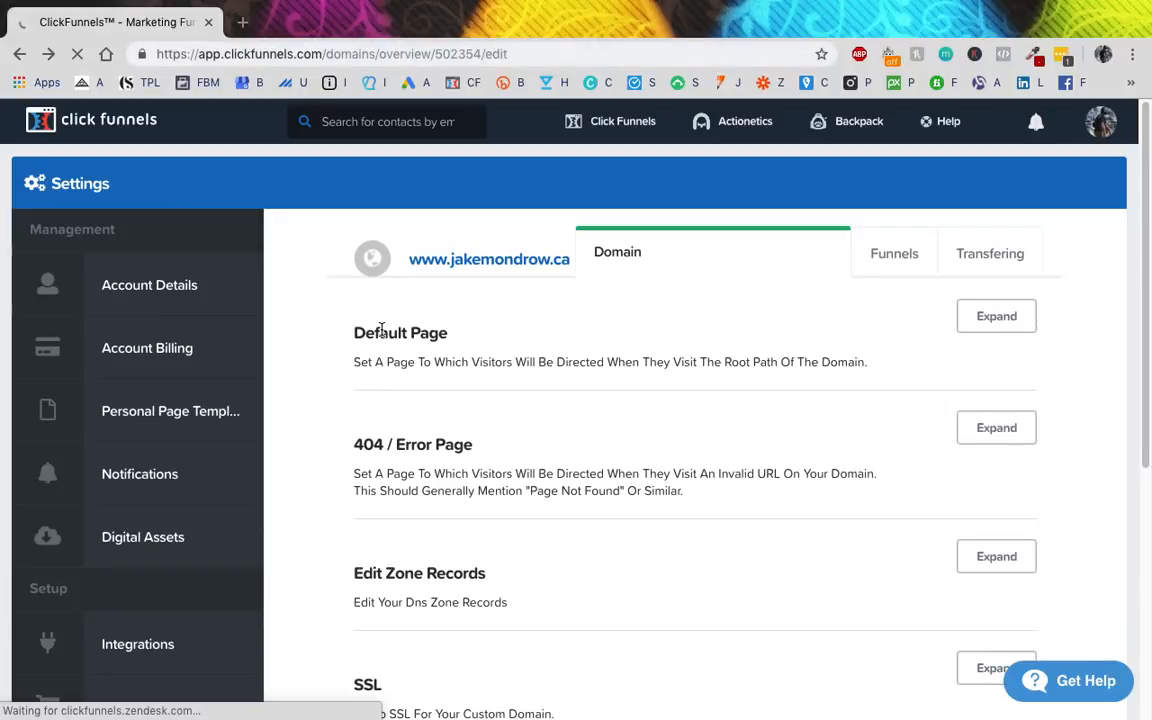
scroll(380, 334, "down", 3)
scroll(391, 350, "down", 3)
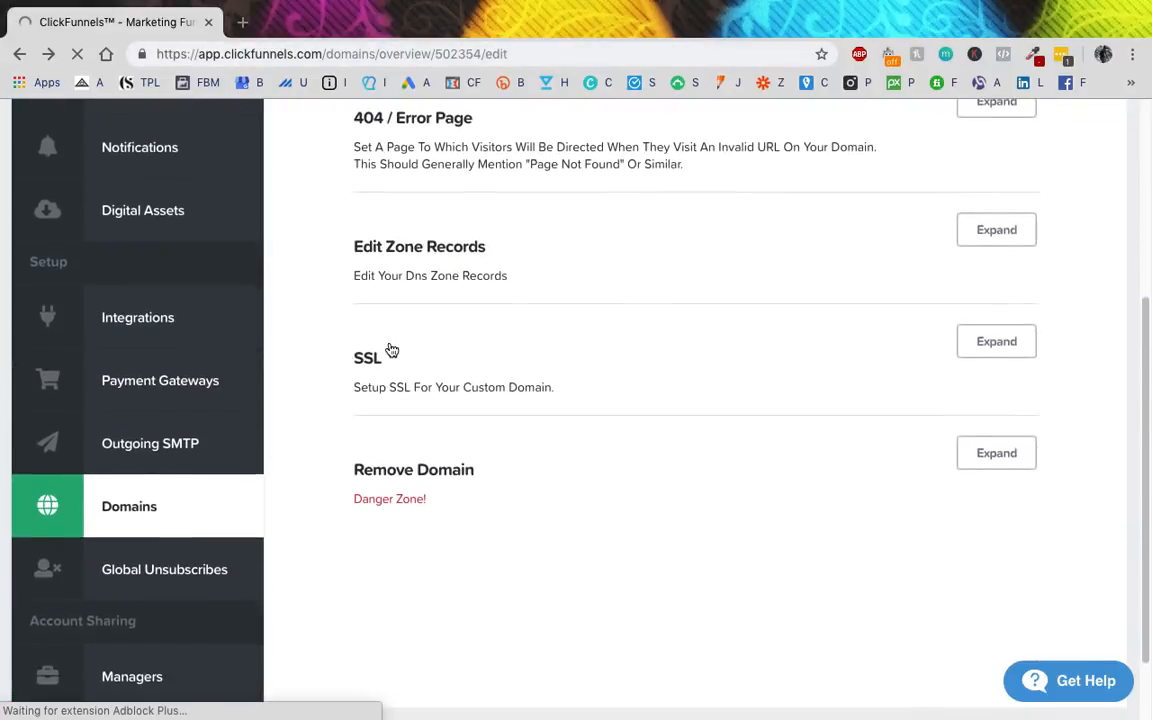
scroll(391, 350, "down", 2)
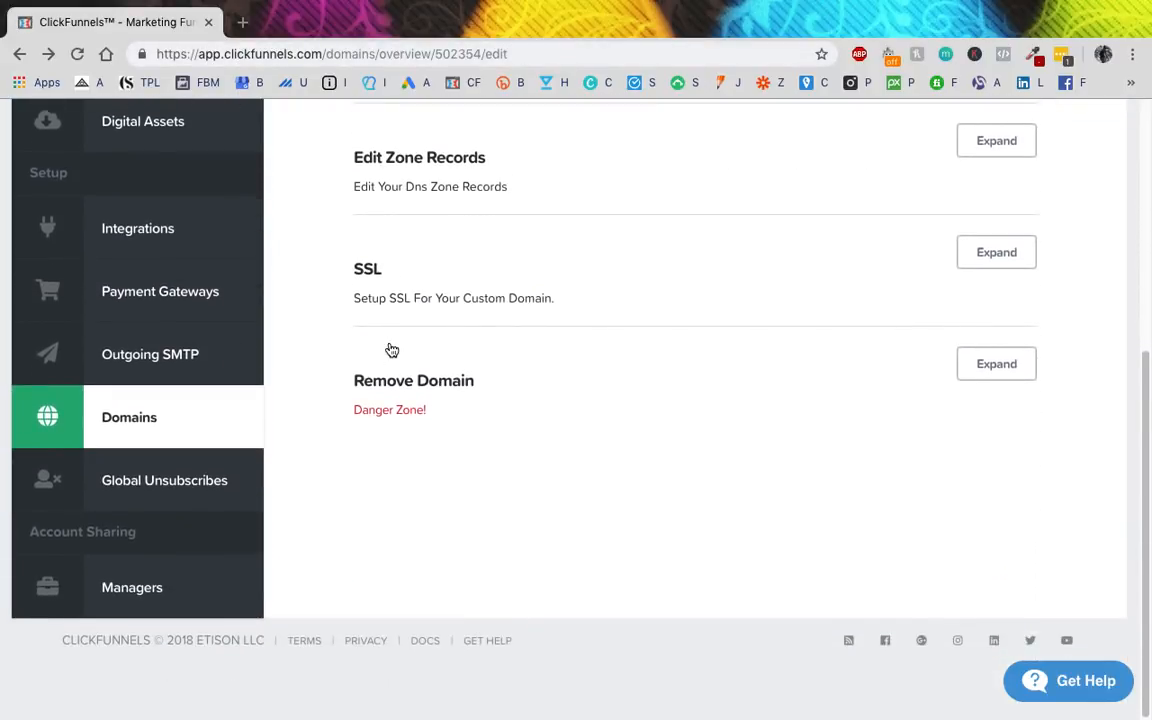
scroll(391, 350, "up", 5)
scroll(391, 350, "up", 2)
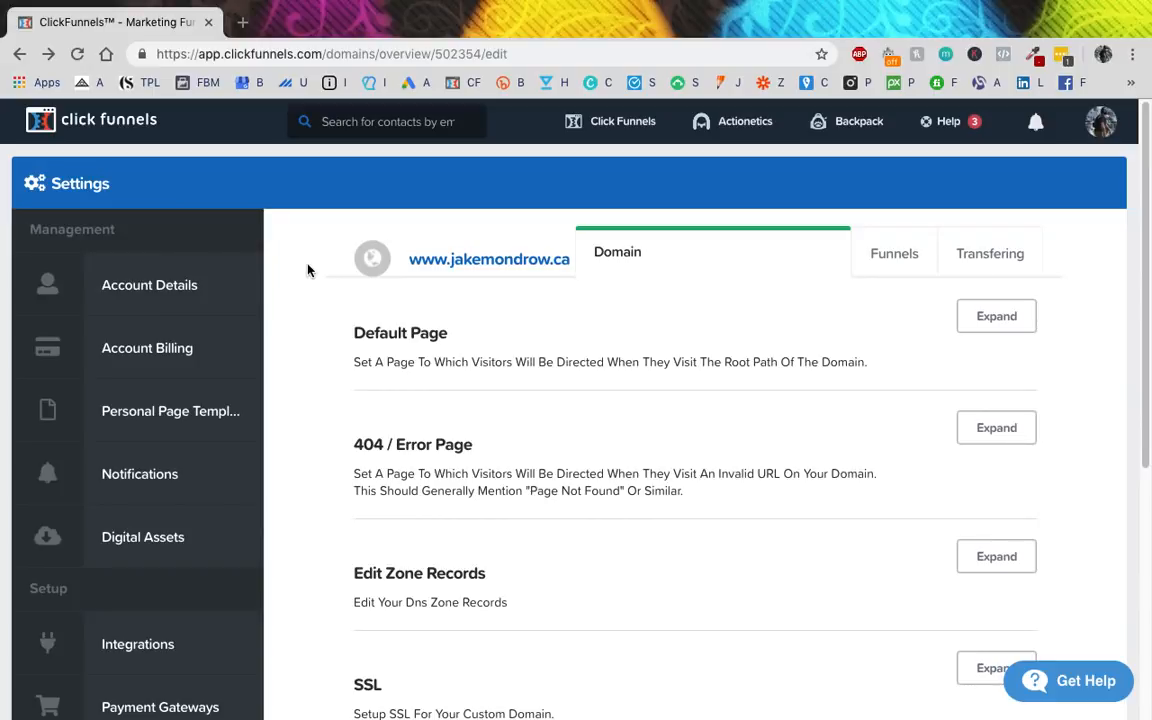
mouse_move(730, 130)
key("super+shift+5")
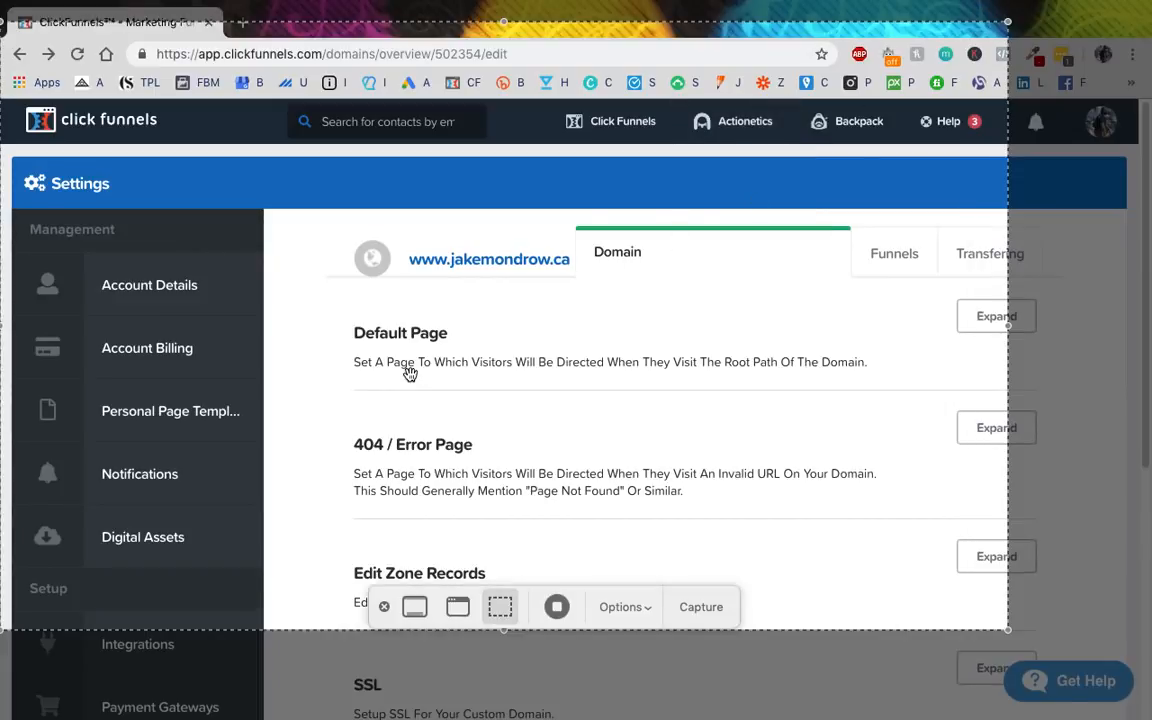